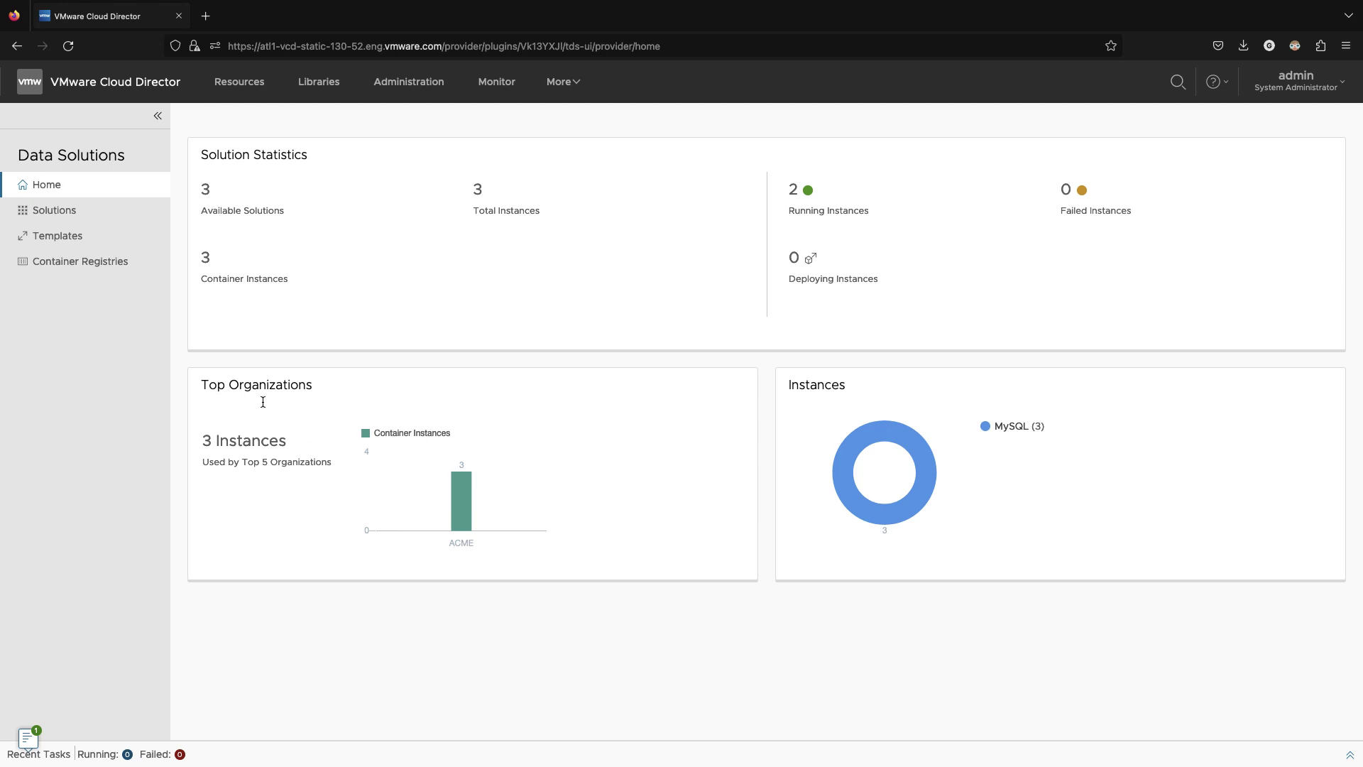
# Step: Open the Solutions page listing MySQL, Postgres and RabbitMQ data solutions
pyautogui.click(162, 222)
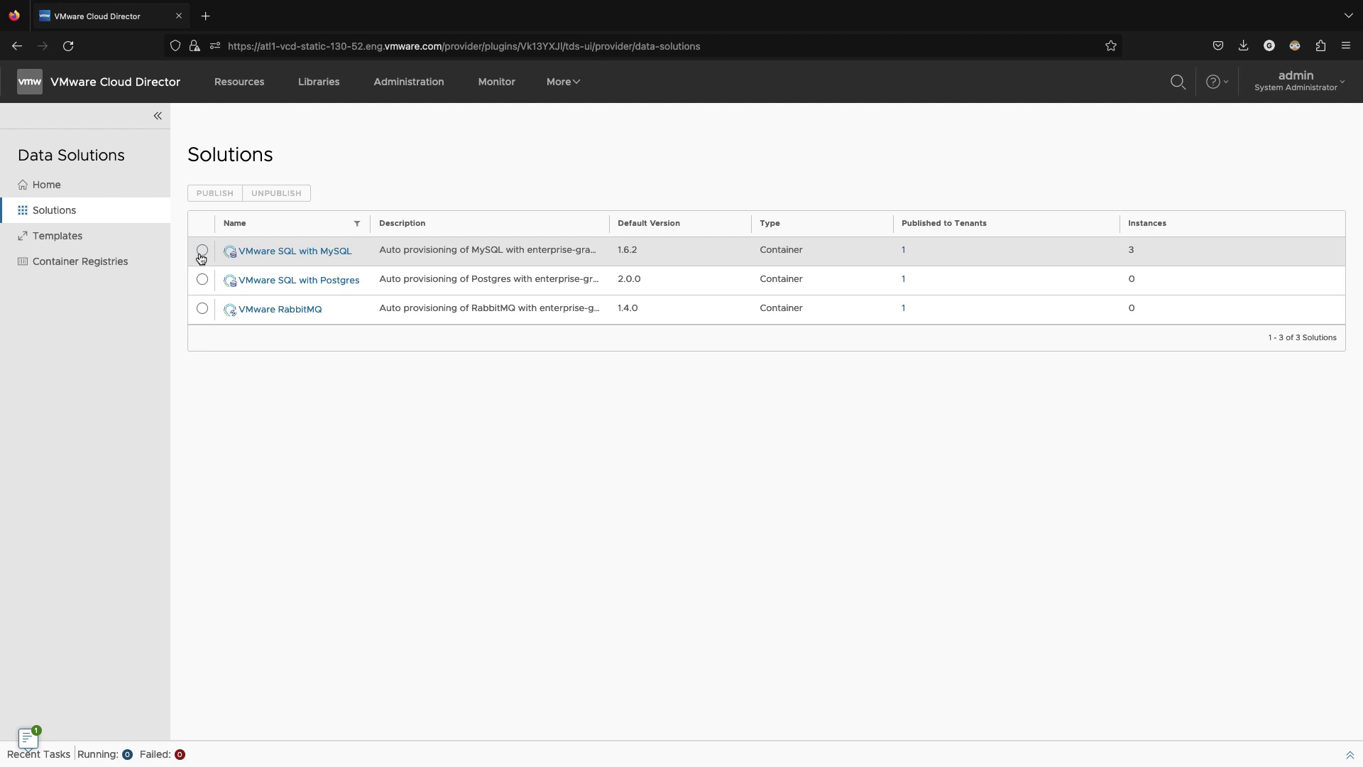
# Step: Publish VMware SQL with MySQL to Tenant1
pyautogui.click(202, 252)
pyautogui.click(208, 194)
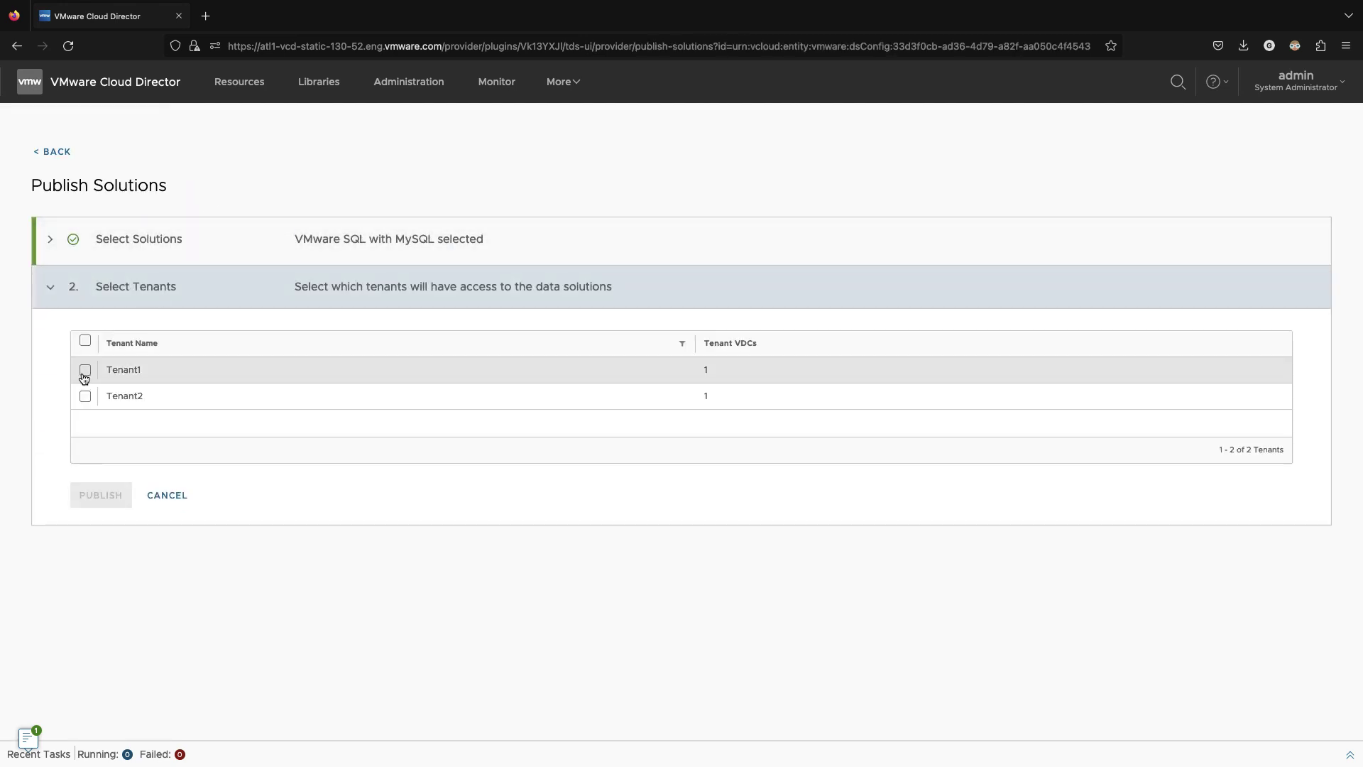
pyautogui.click(86, 370)
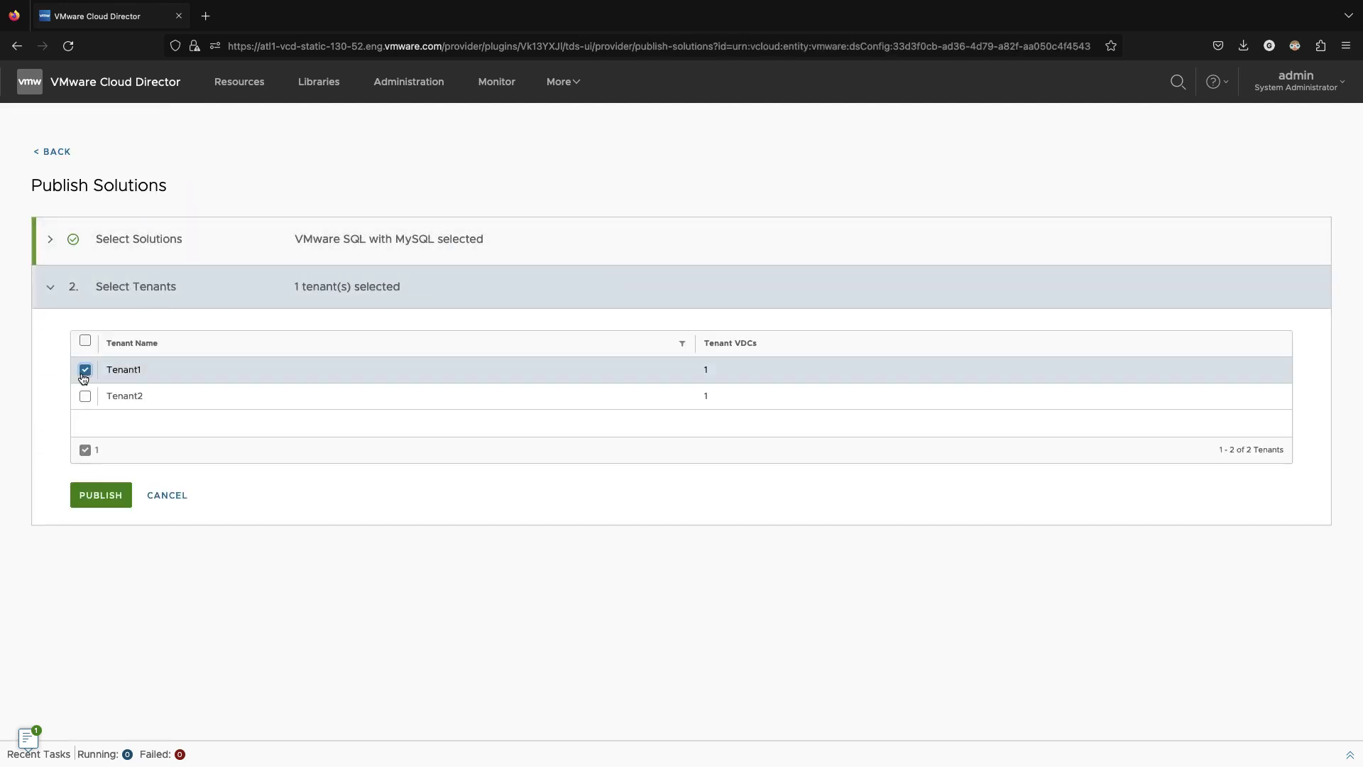
pyautogui.click(96, 499)
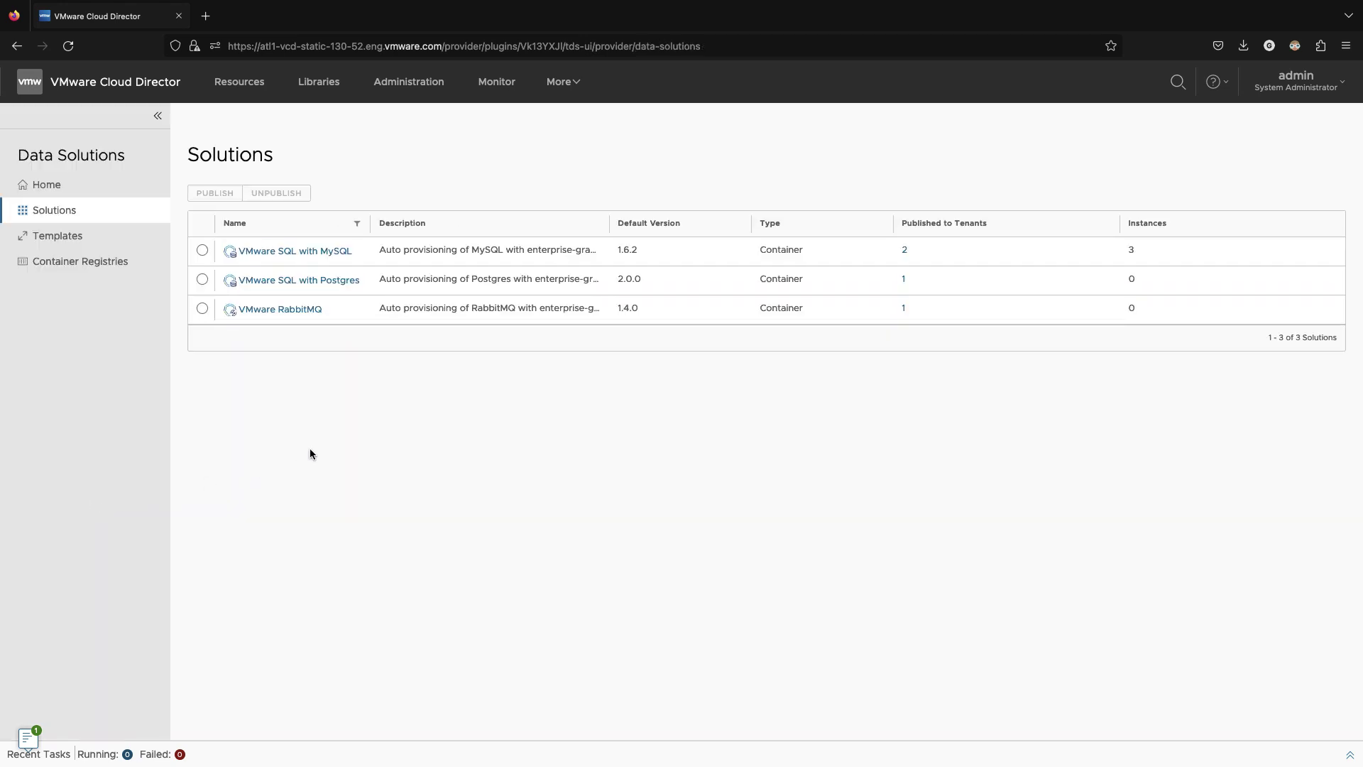
# Step: Publish VMware SQL with Postgres to Tenant1
pyautogui.click(202, 280)
pyautogui.click(217, 193)
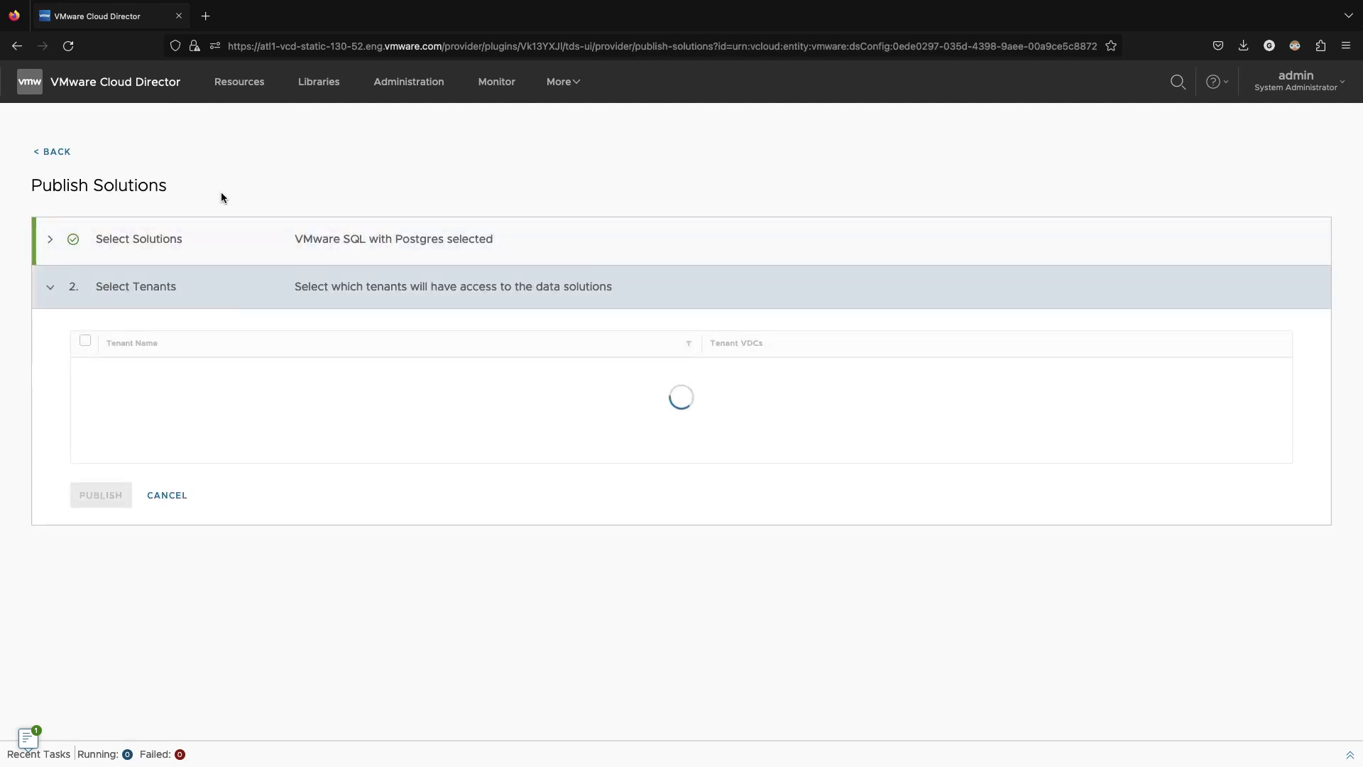
pyautogui.click(85, 370)
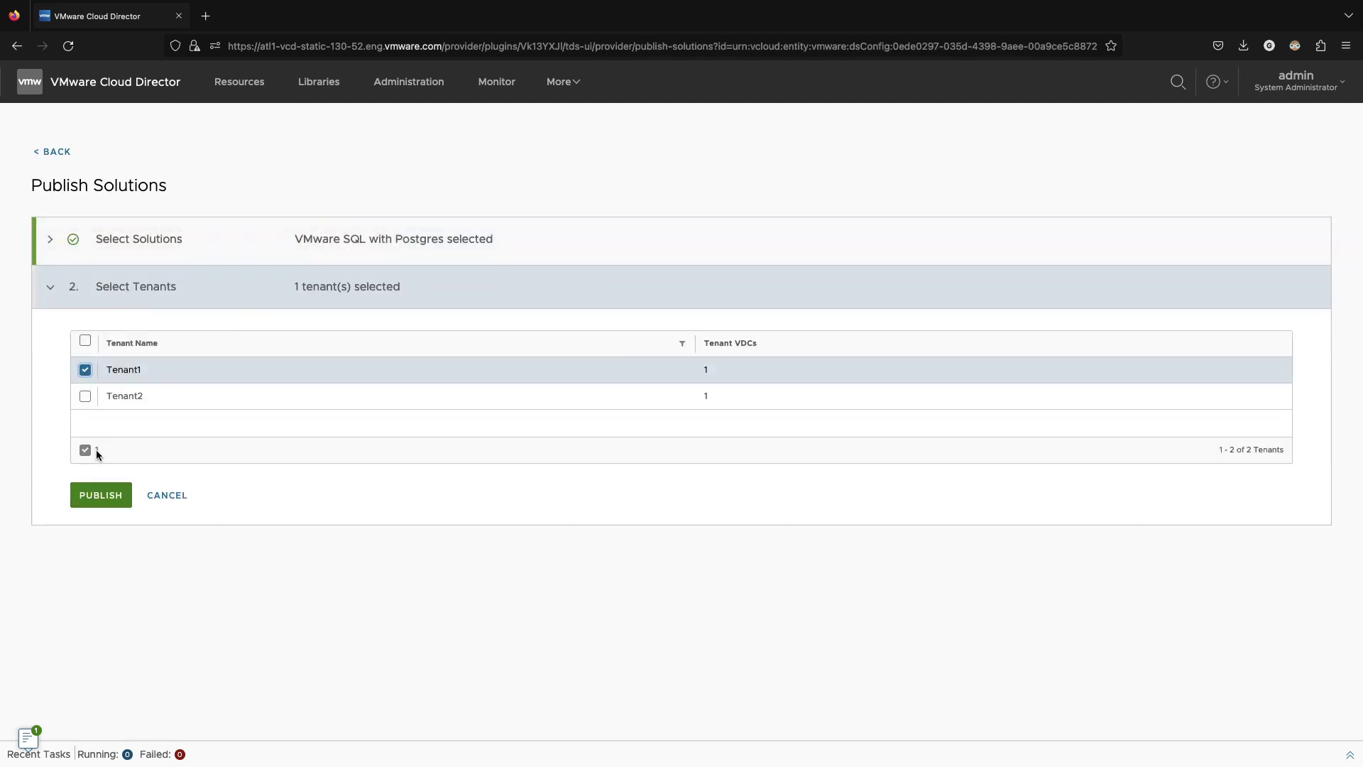
pyautogui.click(95, 498)
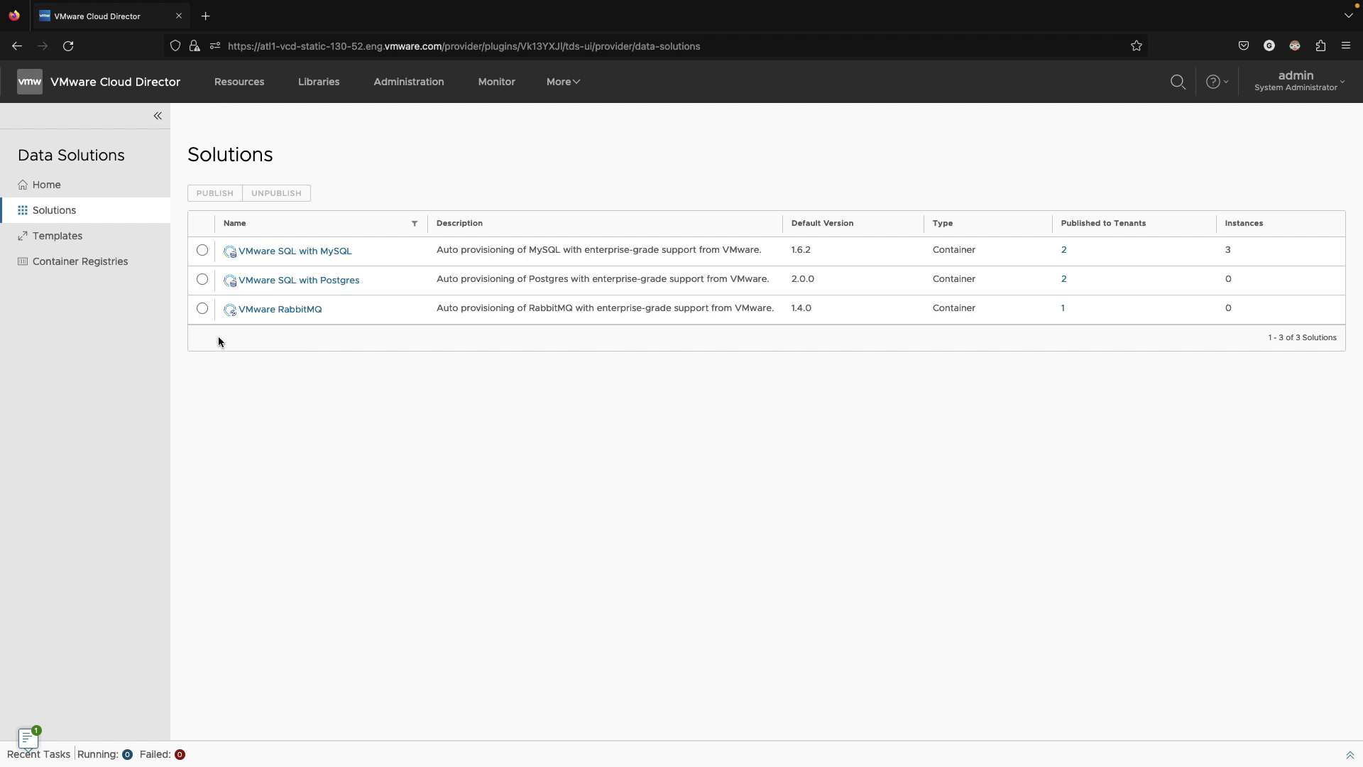
# Step: Check Postgres's unpublish options without unpublishing, then go to the Templates catalog
pyautogui.click(203, 280)
pyautogui.click(286, 196)
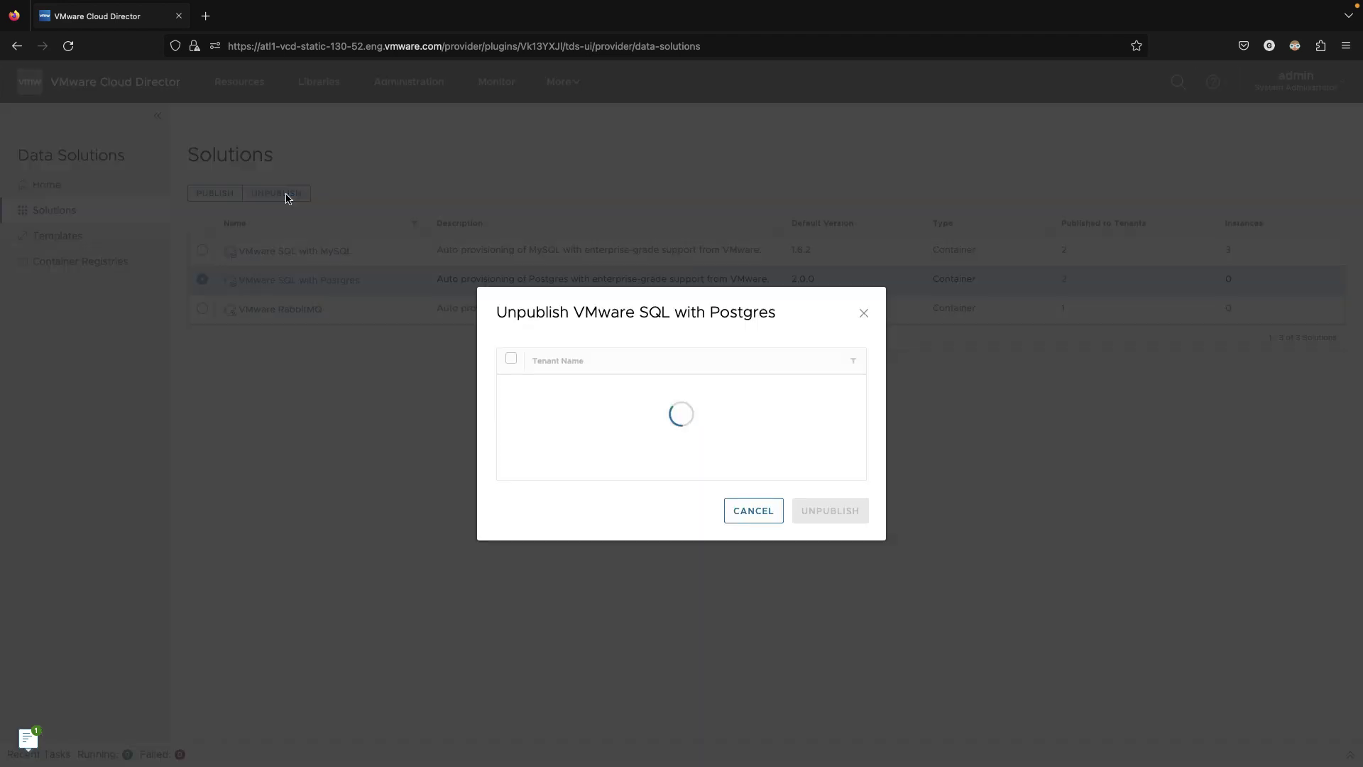
pyautogui.click(751, 513)
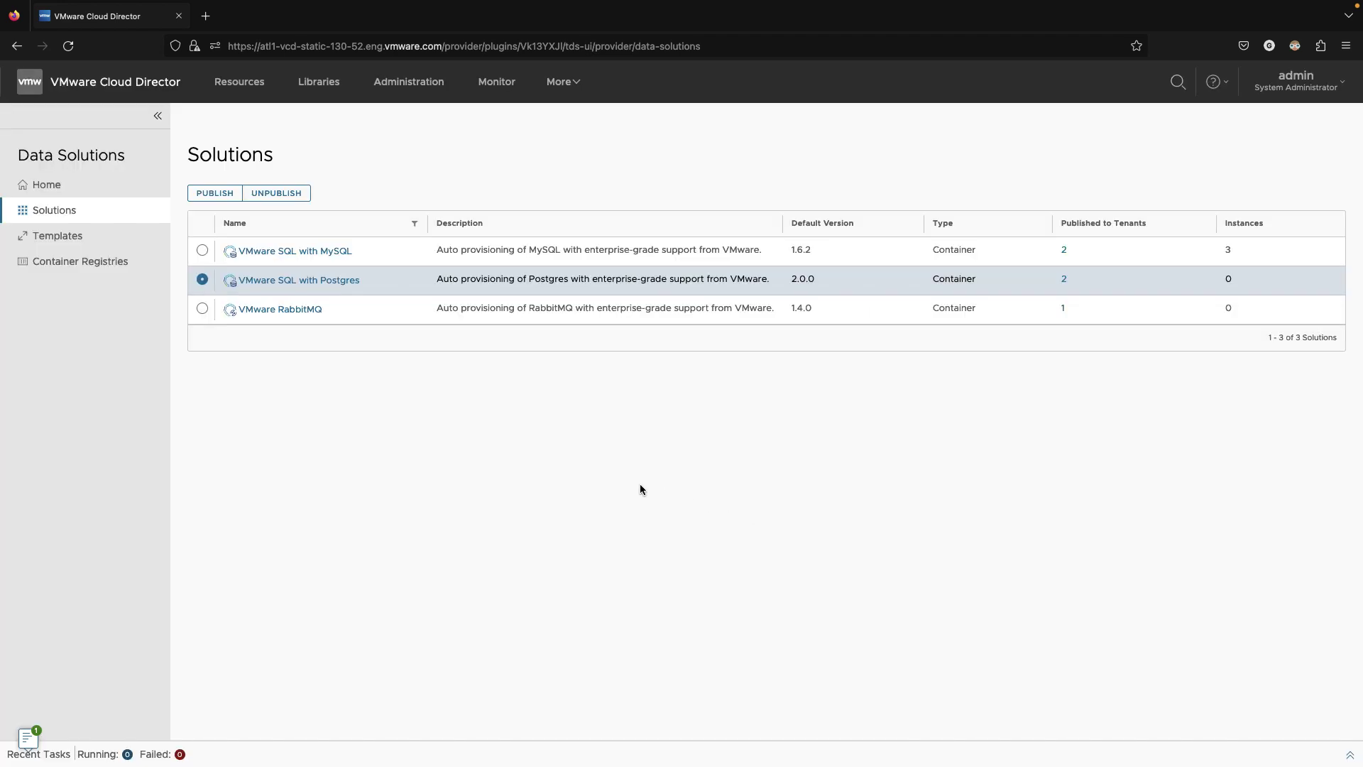
pyautogui.click(72, 237)
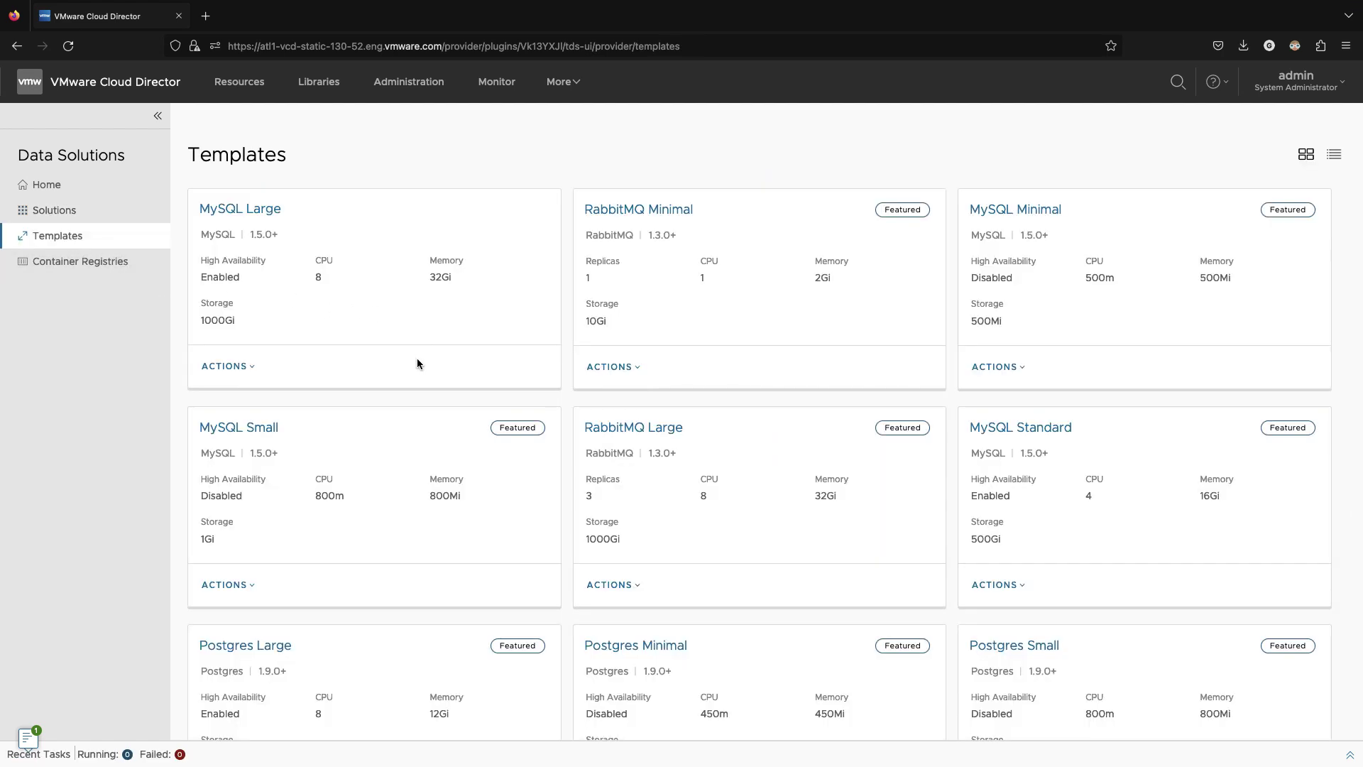
# Step: Inspect the MySQL Large template's actions, then move to the Container Registries page
pyautogui.click(242, 370)
pyautogui.click(393, 374)
pyautogui.scroll(-2, 393, 374)
pyautogui.scroll(-1, 392, 374)
pyautogui.scroll(-2, 393, 374)
pyautogui.scroll(-1, 394, 374)
pyautogui.scroll(-1, 393, 373)
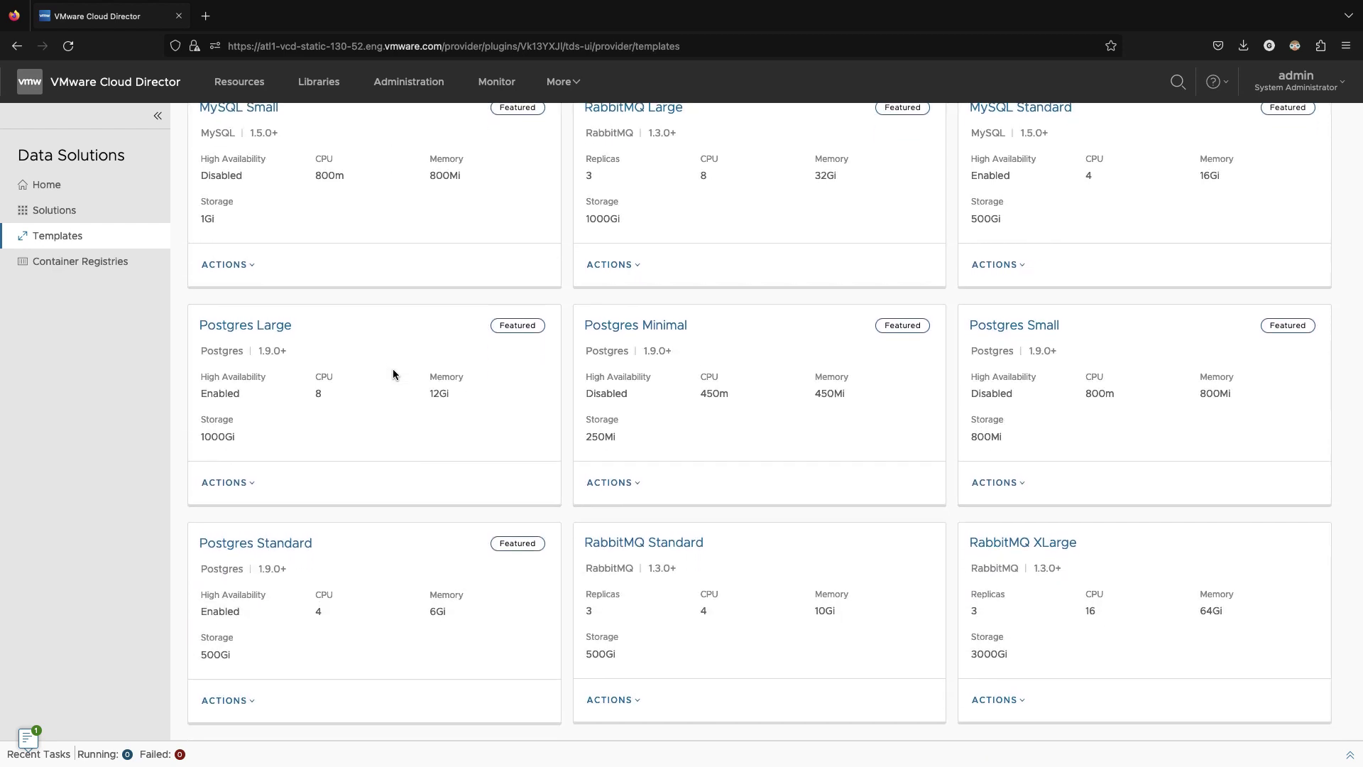
pyautogui.click(114, 274)
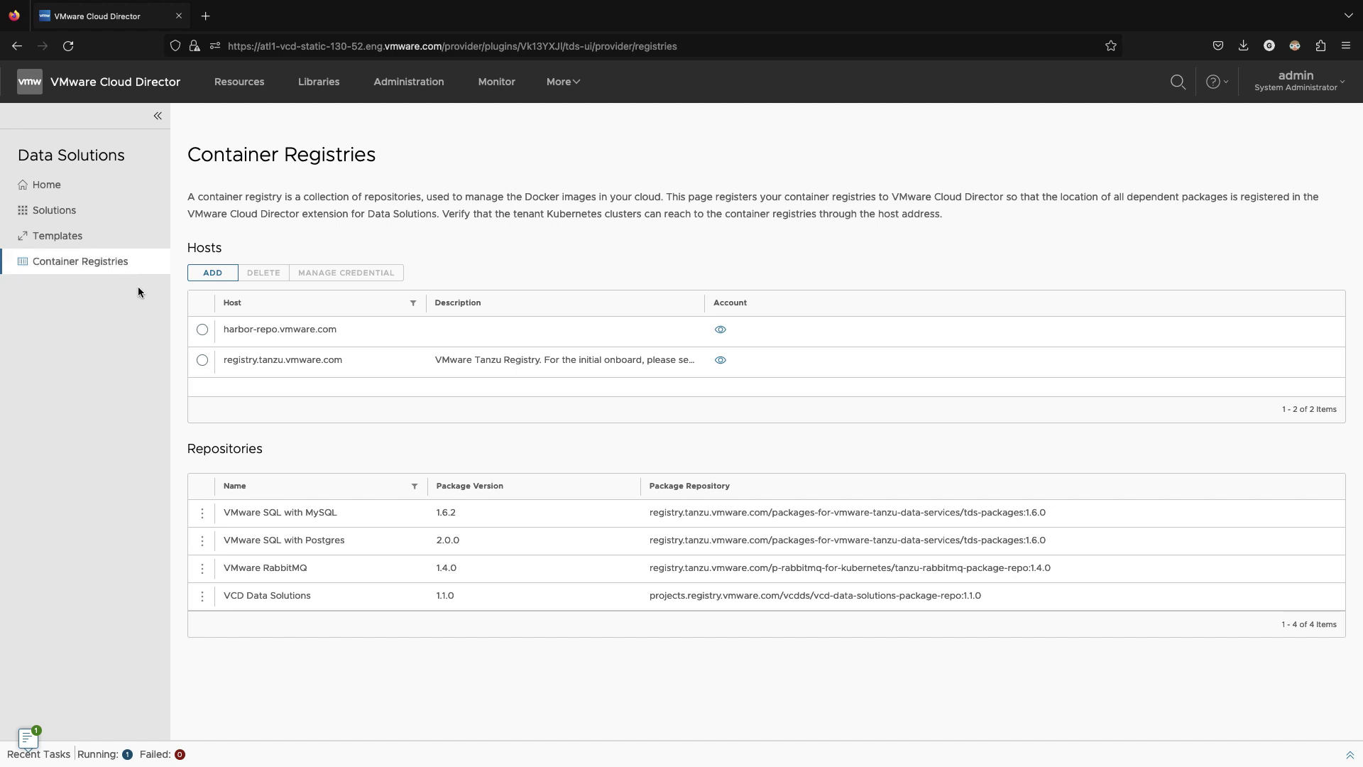
pyautogui.click(203, 330)
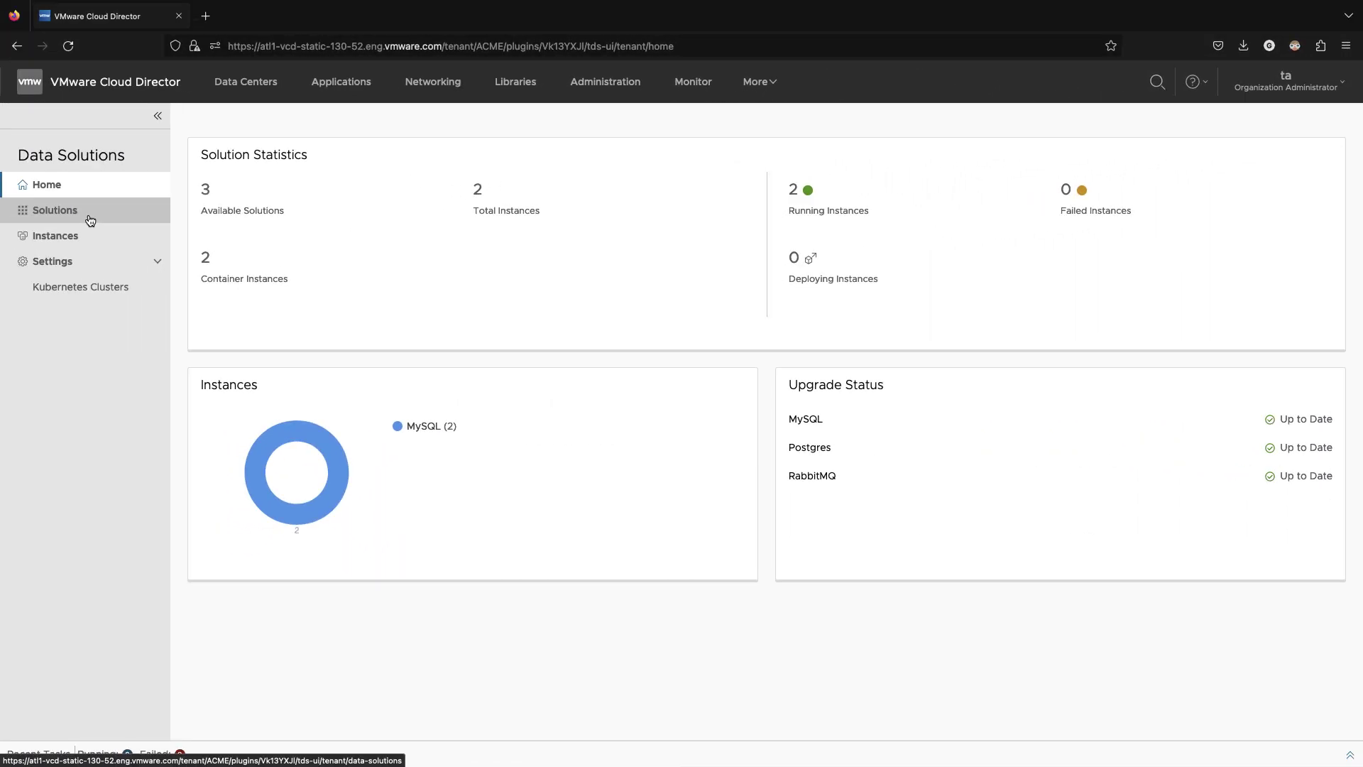
# Step: Launch a new VMware SQL with MySQL instance from the tenant Solutions page
pyautogui.click(89, 218)
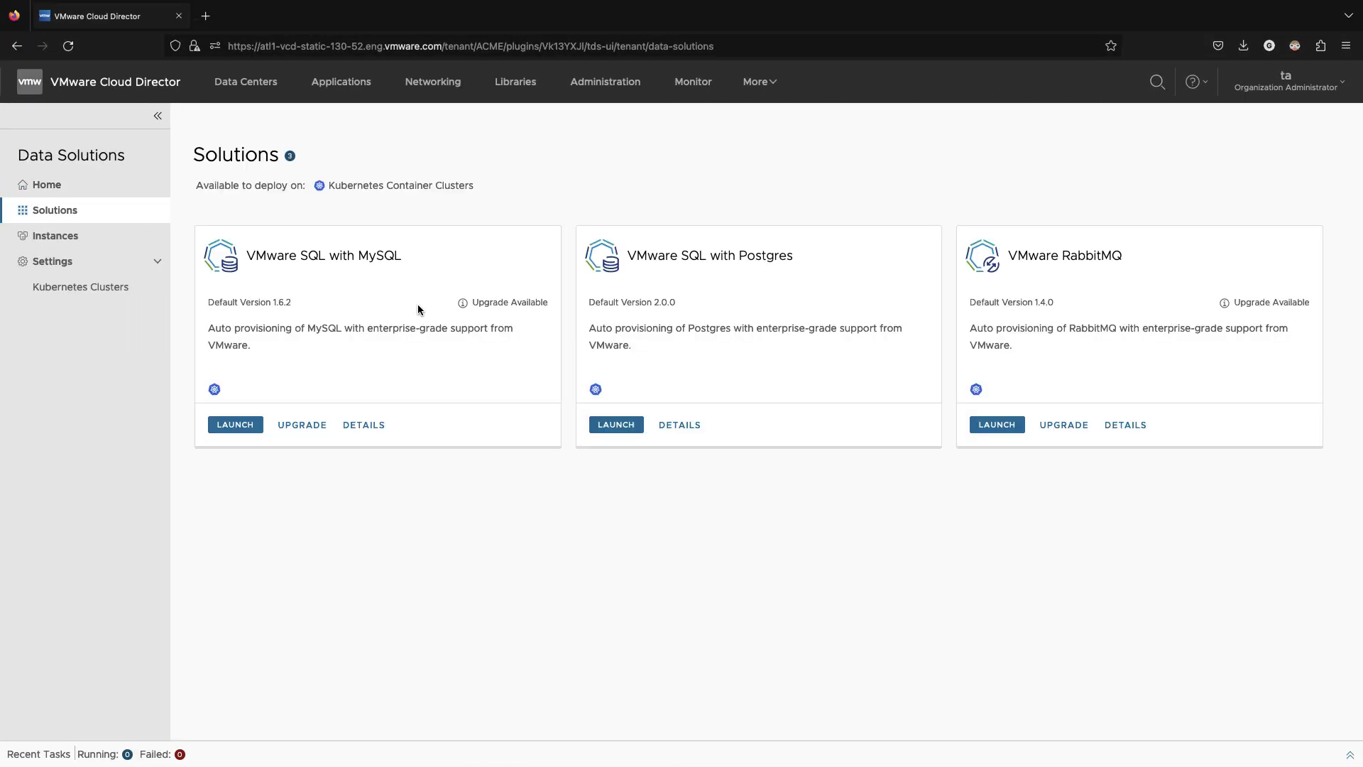
pyautogui.click(238, 425)
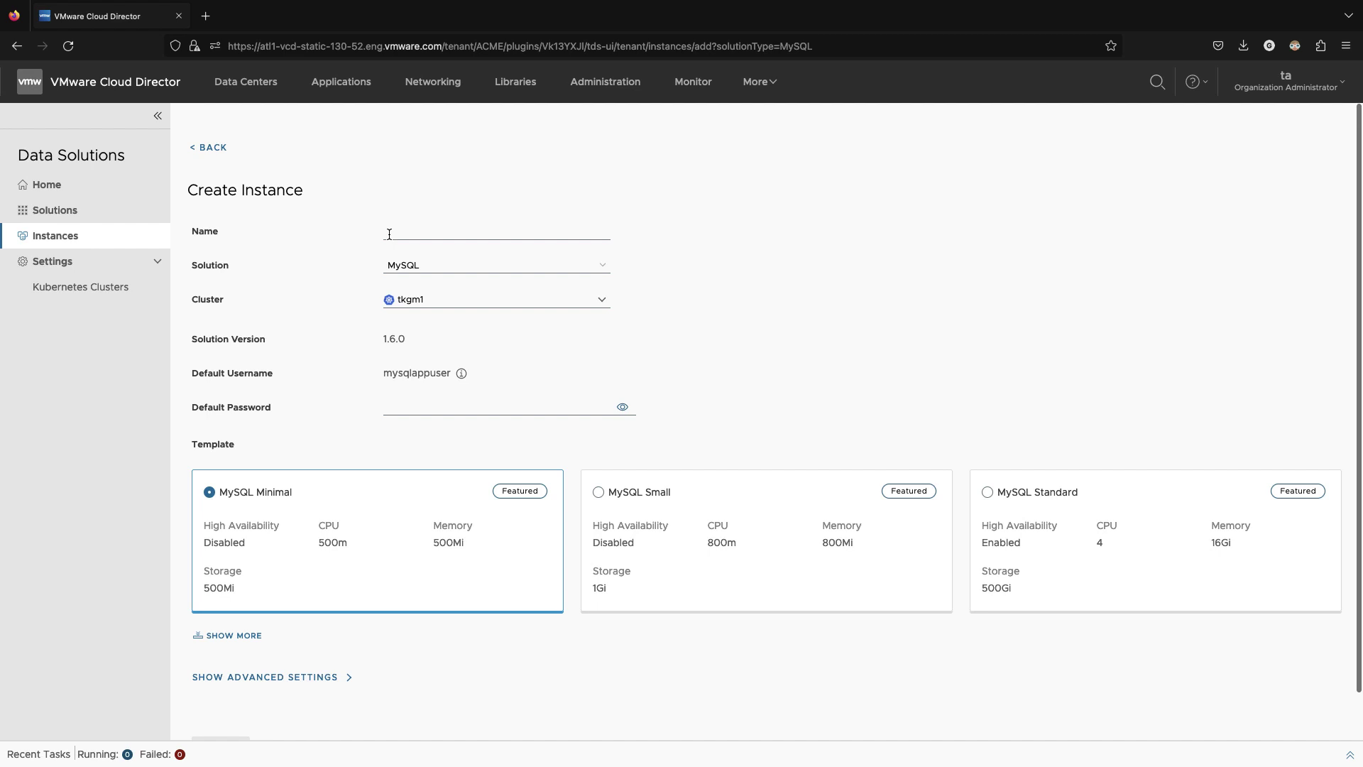
# Step: Name the MySQL instance db-002, place it on cluster tkgm1, and set a default password
pyautogui.click(389, 234)
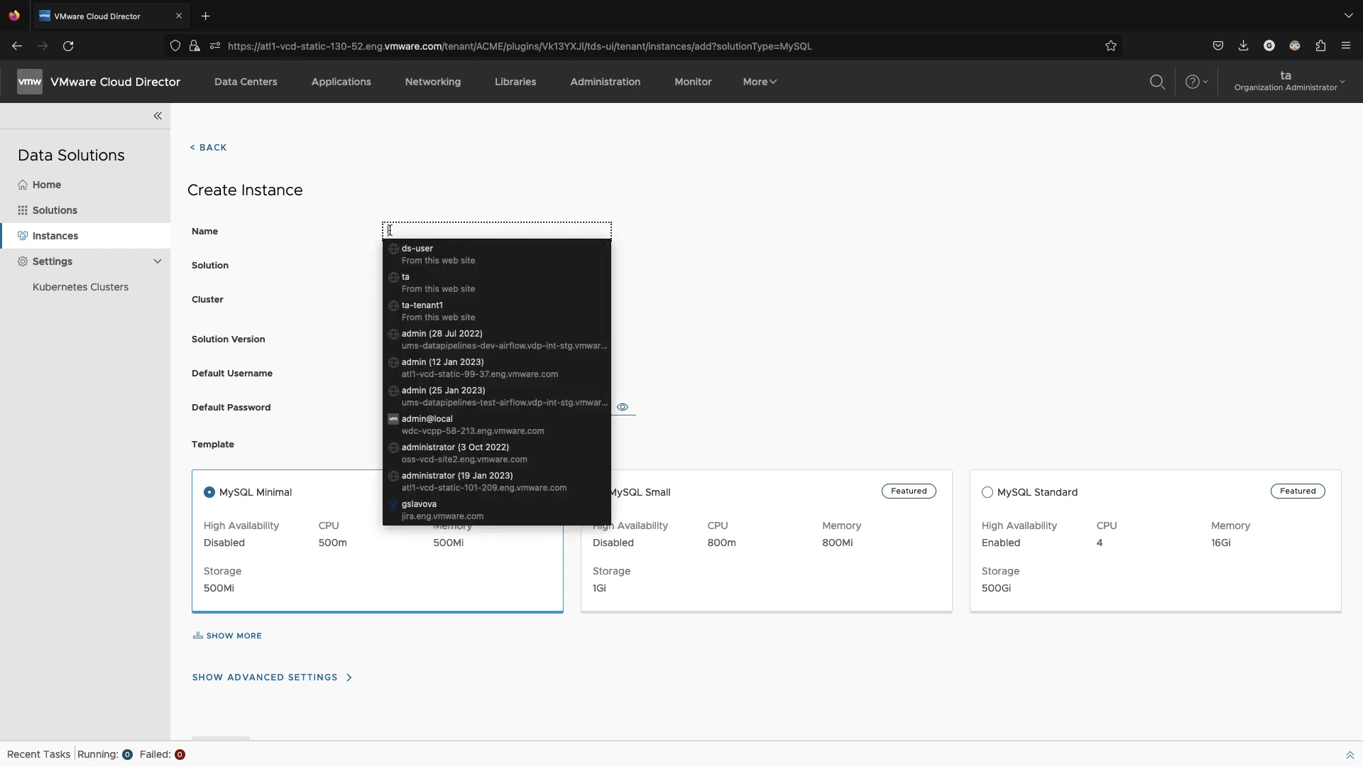
pyautogui.write('d')
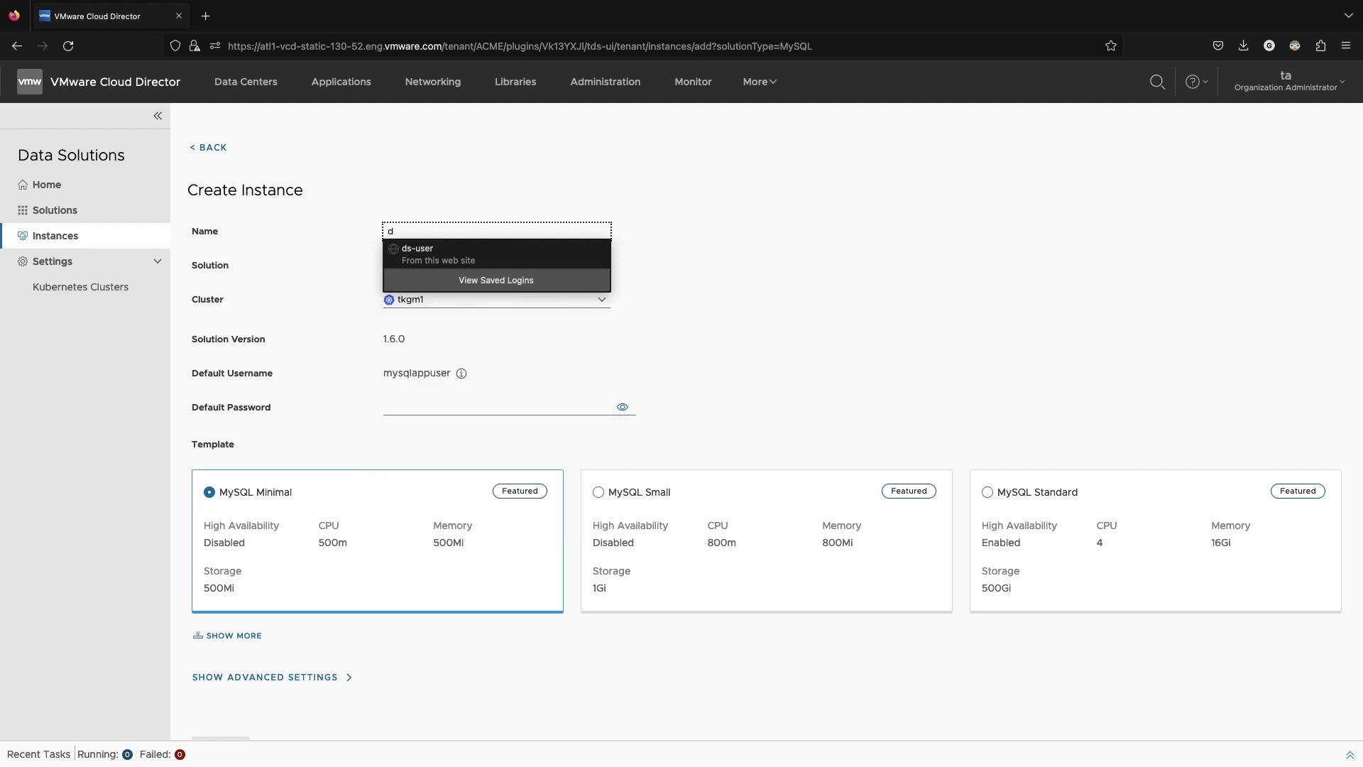
pyautogui.write('b-')
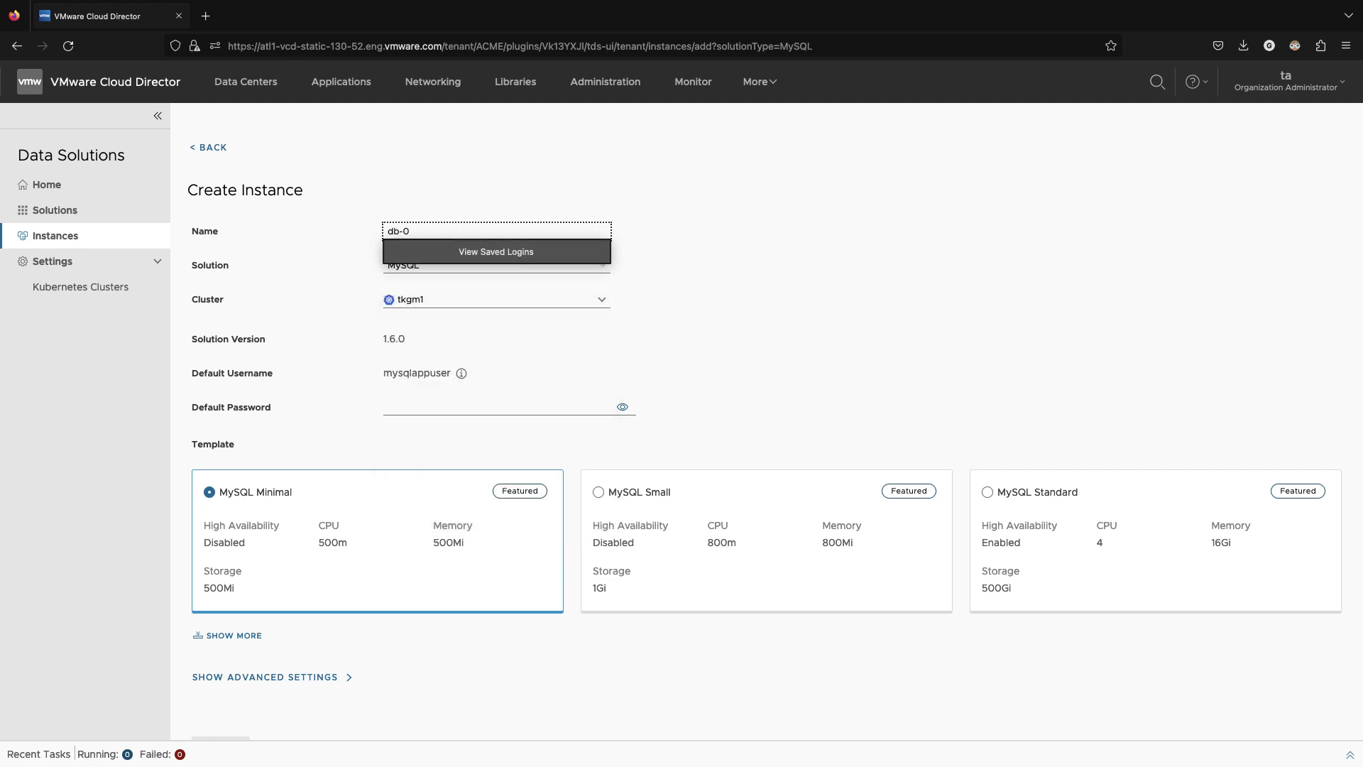
pyautogui.write('002')
pyautogui.click(458, 296)
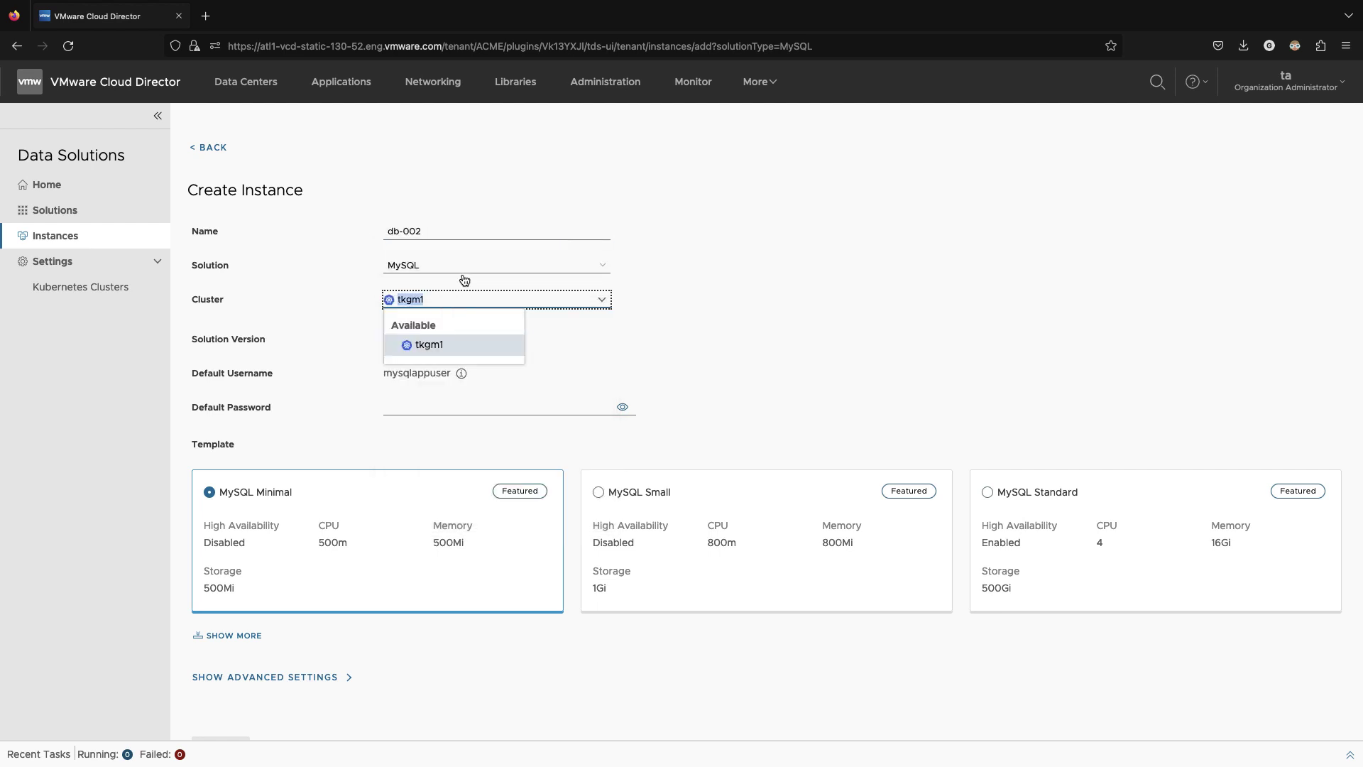
pyautogui.click(462, 267)
pyautogui.click(502, 316)
pyautogui.click(572, 350)
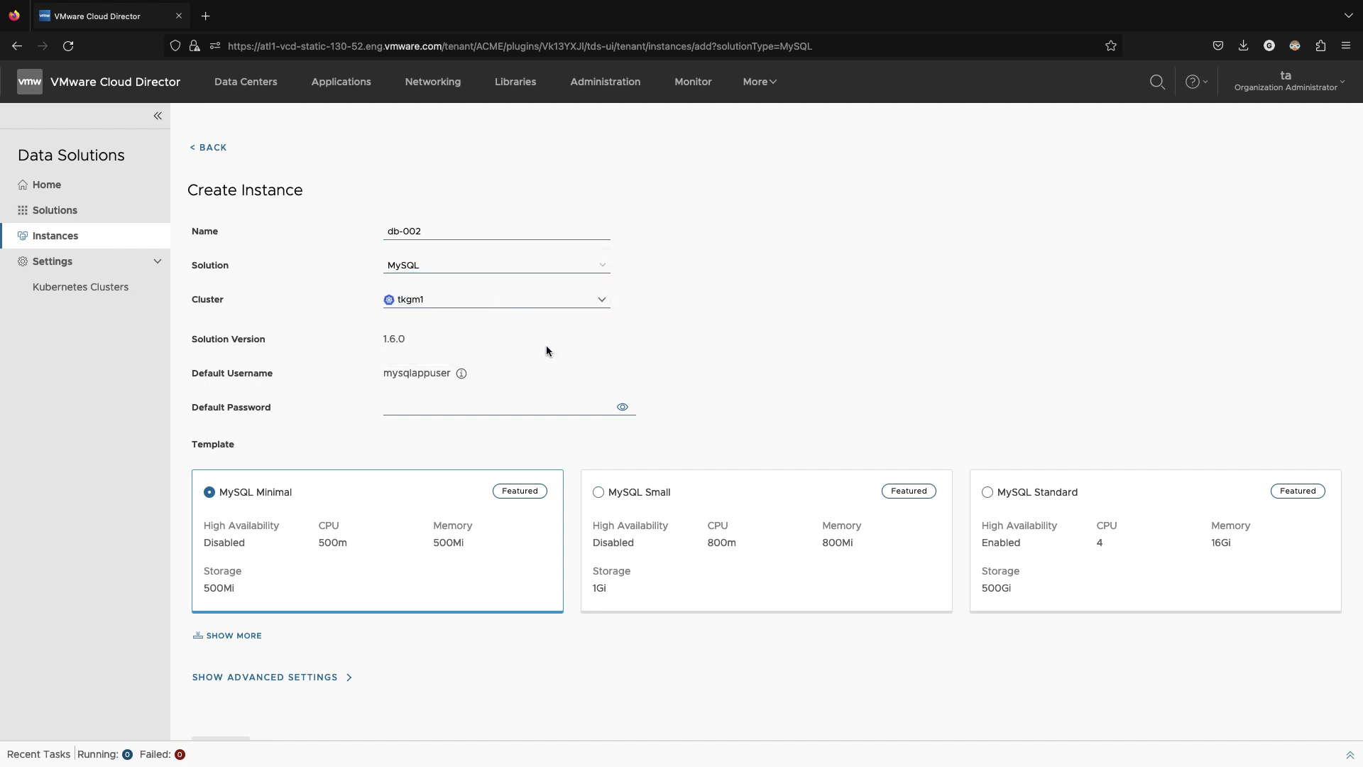
pyautogui.click(480, 403)
pyautogui.press('Escape')
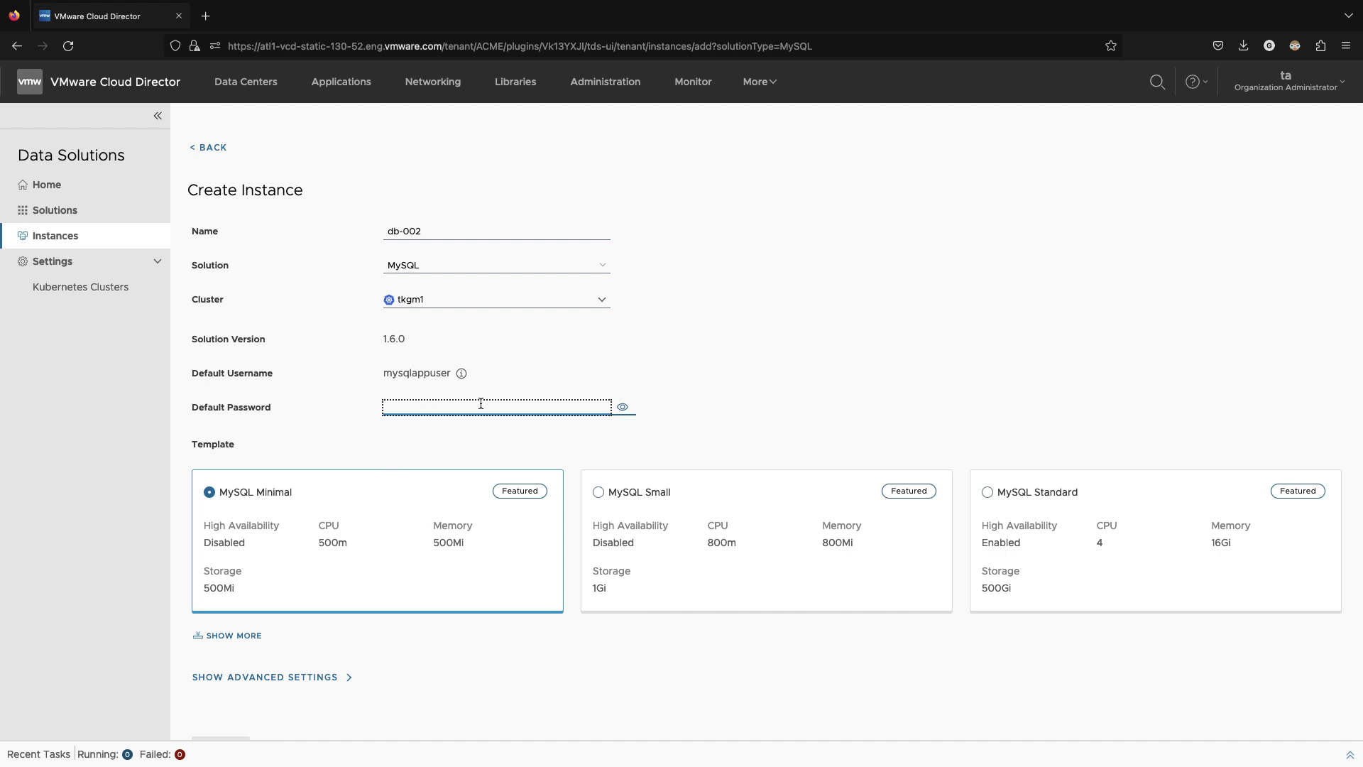
pyautogui.click(475, 439)
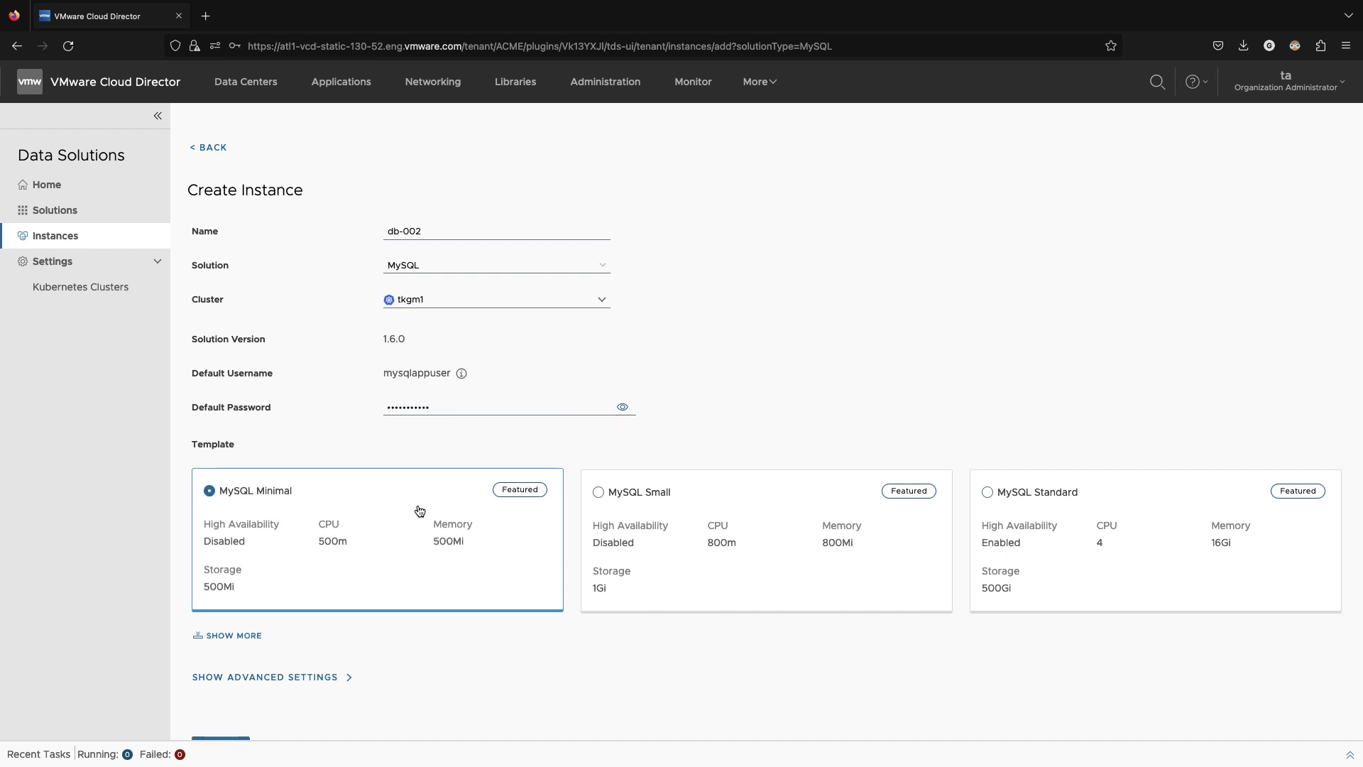
pyautogui.scroll(-1, 664, 595)
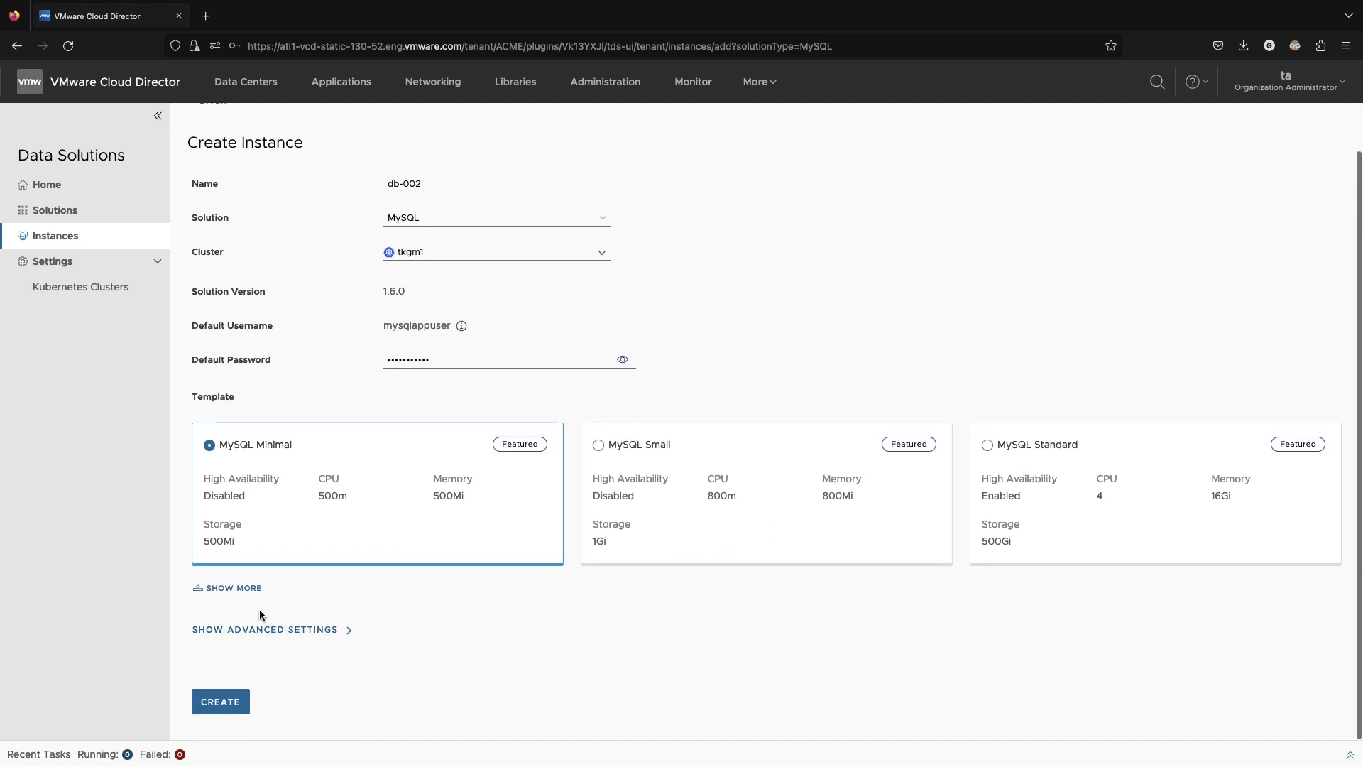
# Step: Review more templates and advanced settings, create db-002, and decline saving the browser login
pyautogui.click(253, 588)
pyautogui.scroll(-2, 399, 614)
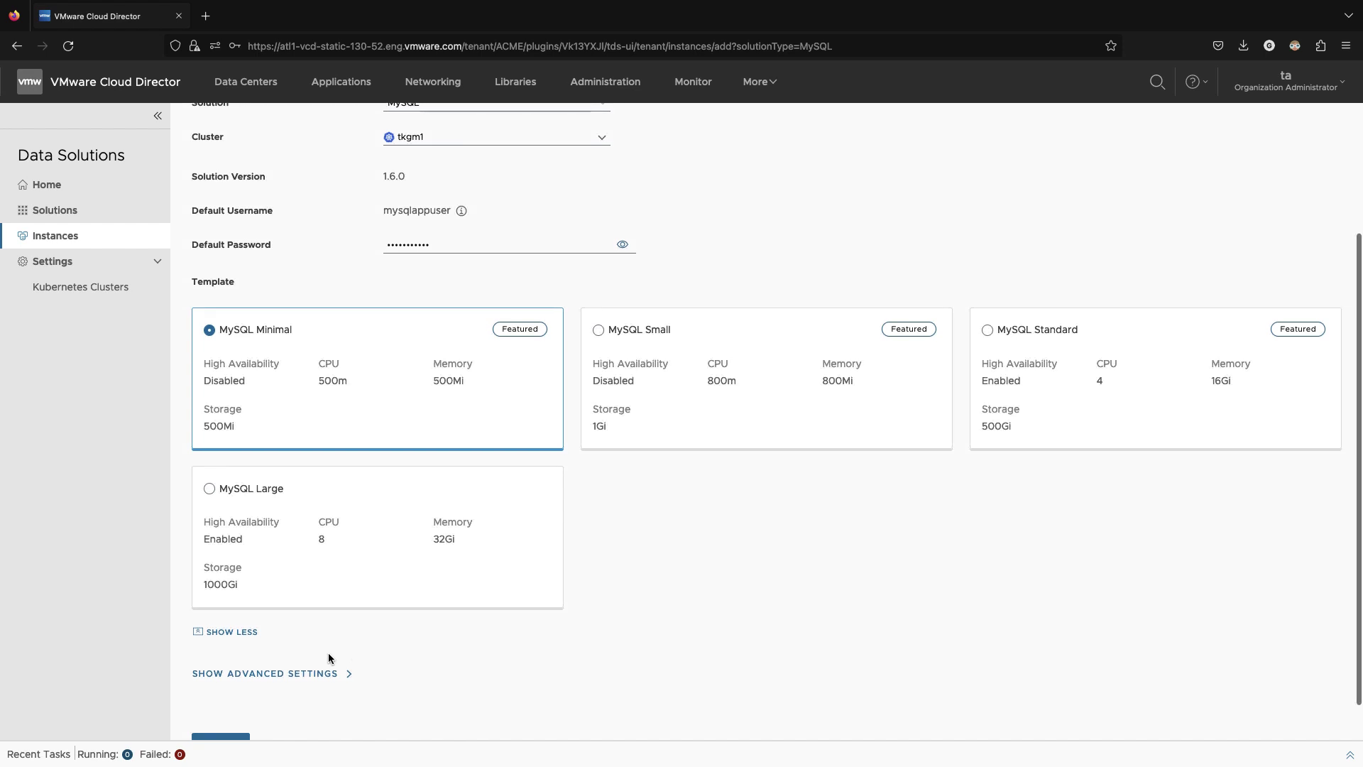
pyautogui.click(299, 674)
pyautogui.scroll(-1, 476, 674)
pyautogui.scroll(-2, 476, 674)
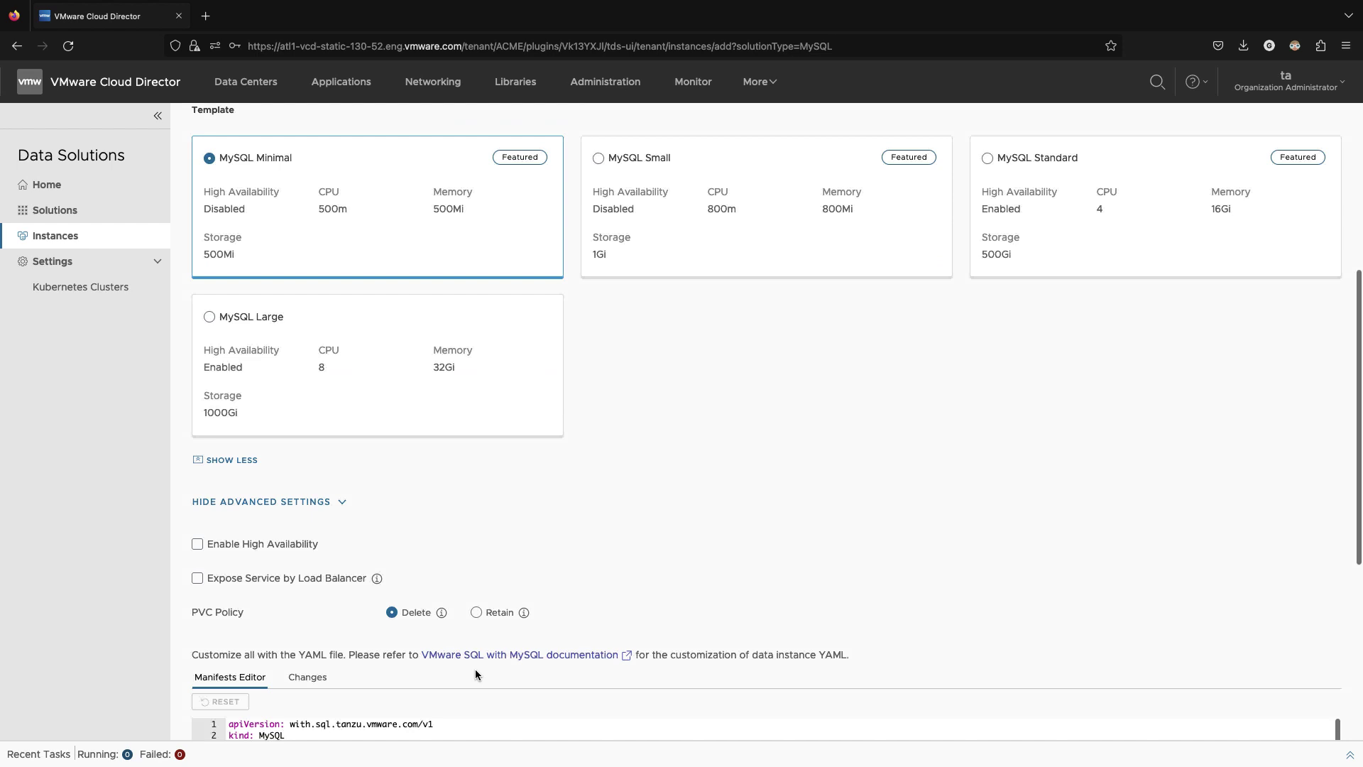
pyautogui.scroll(-1, 476, 674)
pyautogui.scroll(-2, 693, 537)
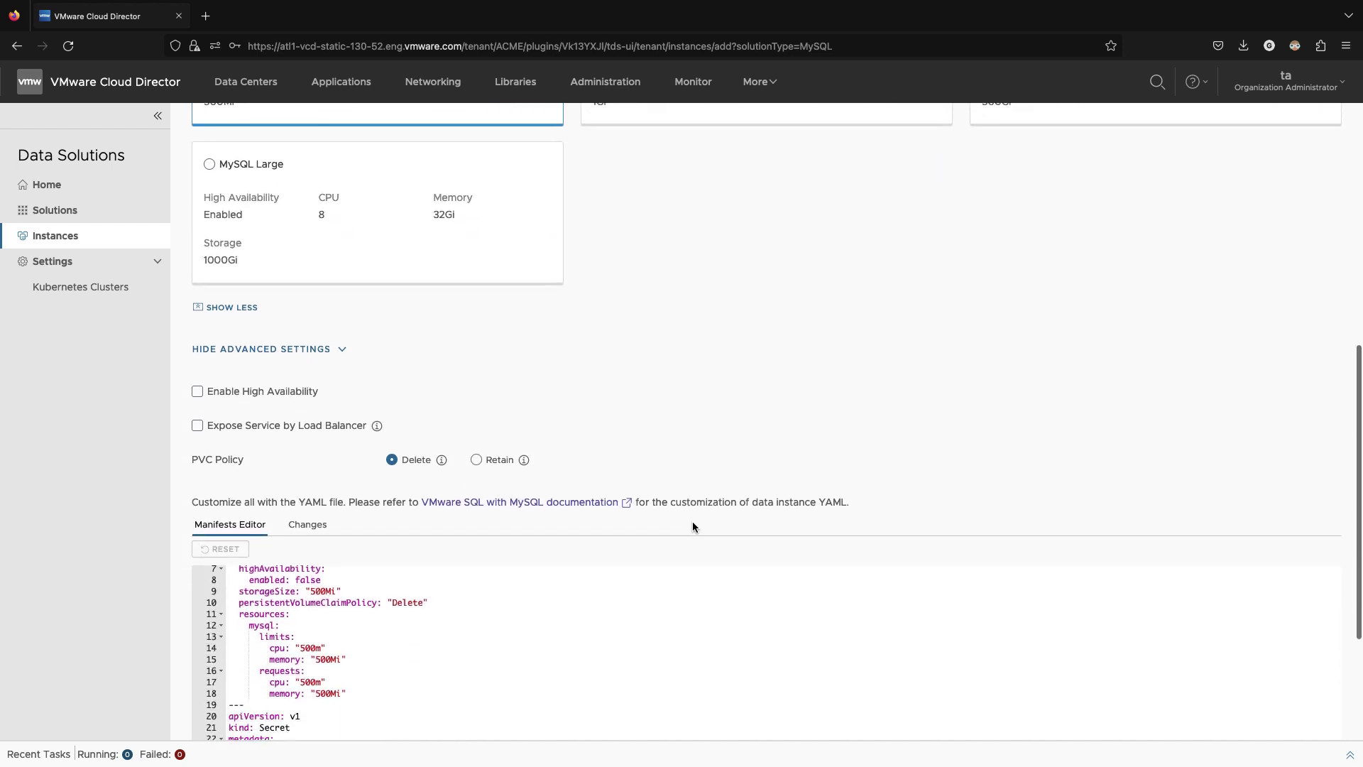
pyautogui.scroll(-2, 682, 538)
pyautogui.scroll(-3, 672, 548)
pyautogui.scroll(-3, 676, 607)
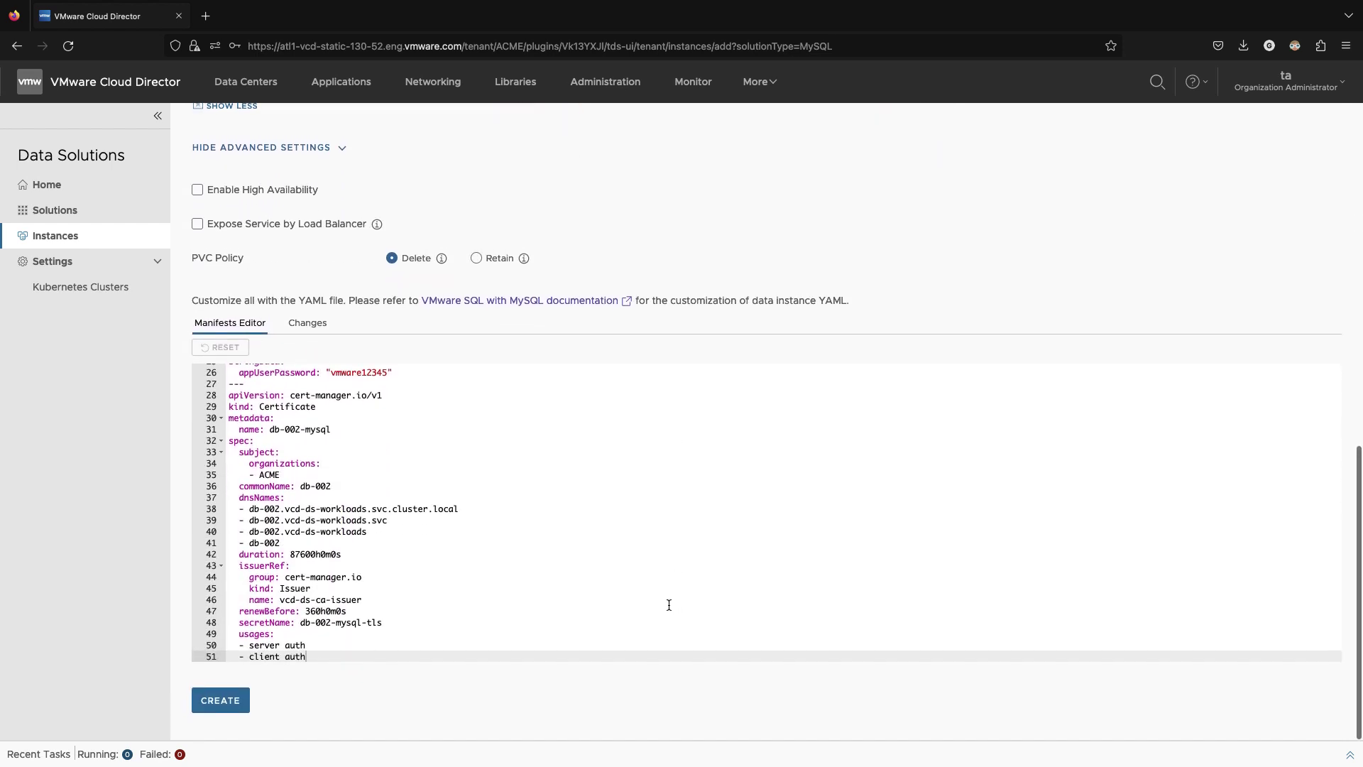
pyautogui.click(230, 707)
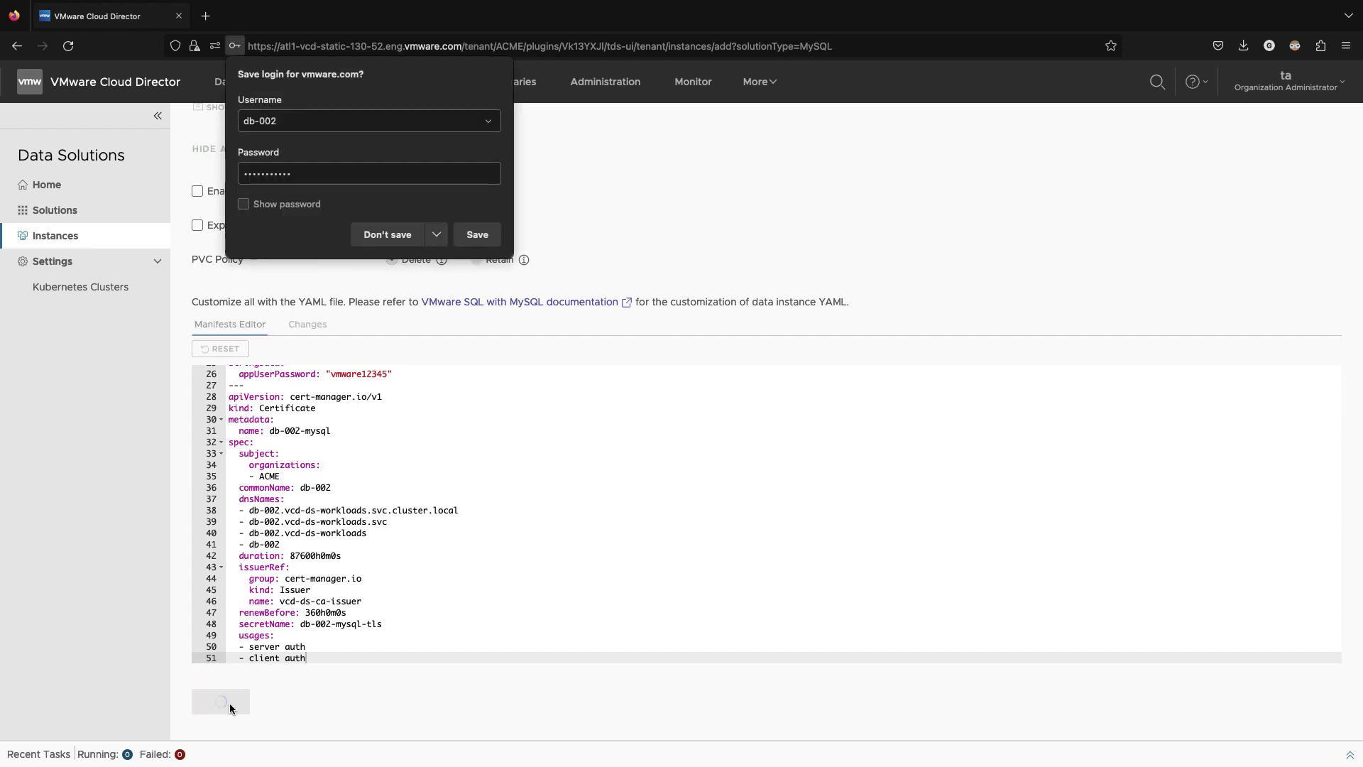
pyautogui.click(386, 234)
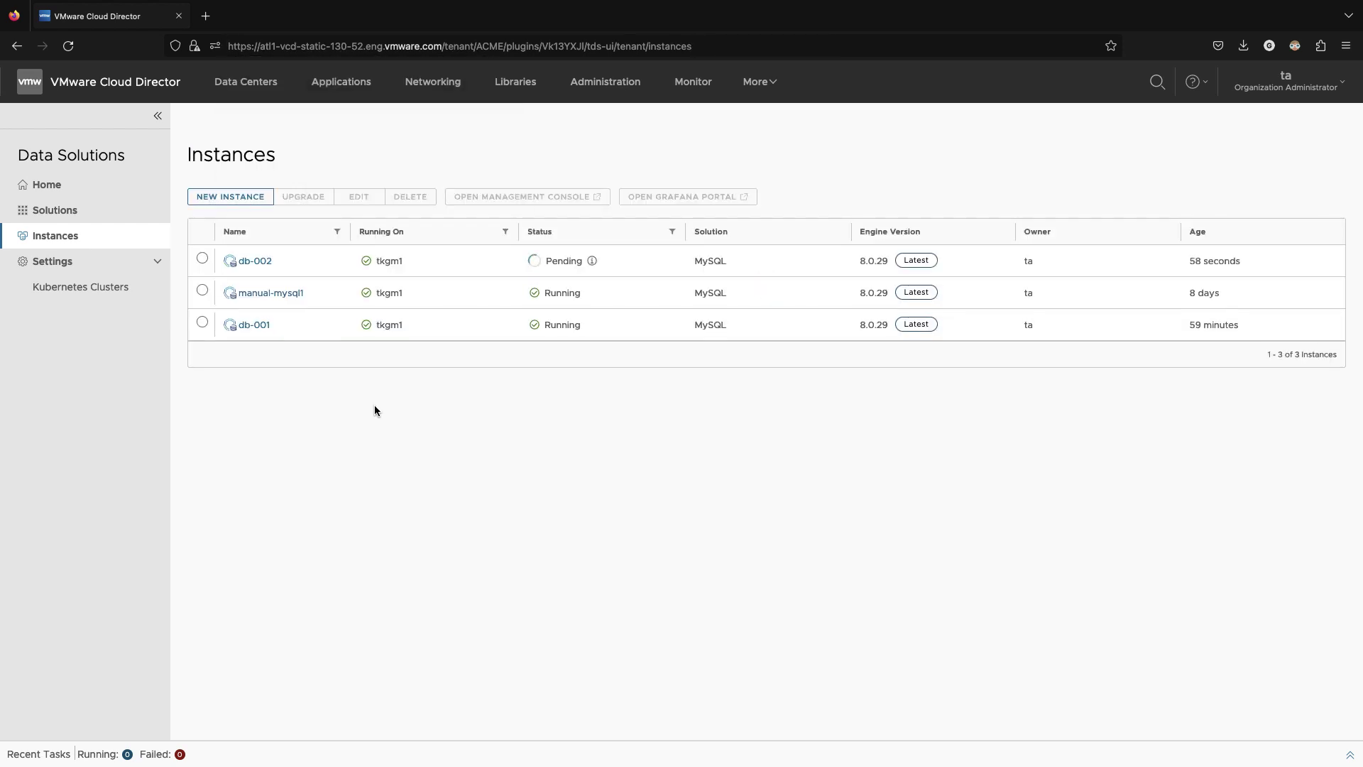
# Step: Review tkgm1's operator upgrade policy and cancel, keeping automatic upgrades
pyautogui.click(43, 289)
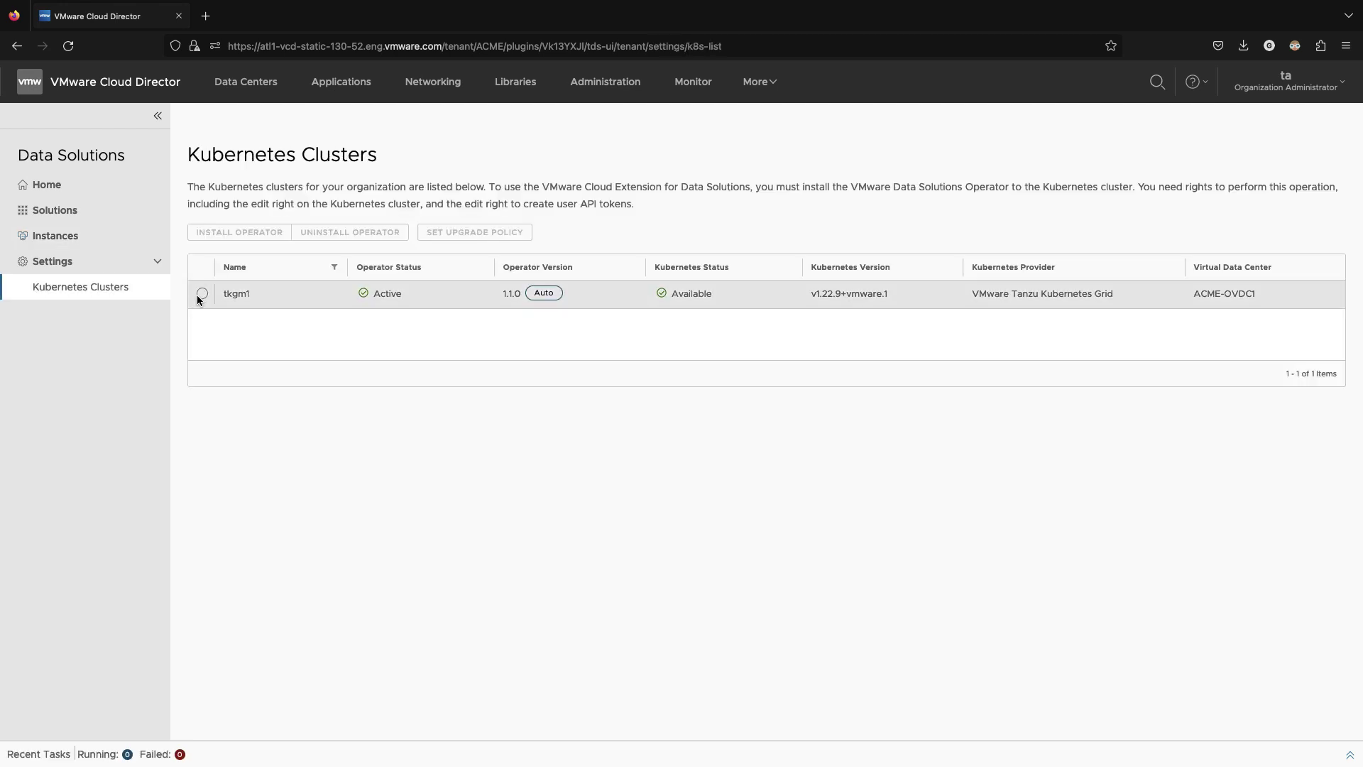
pyautogui.click(202, 295)
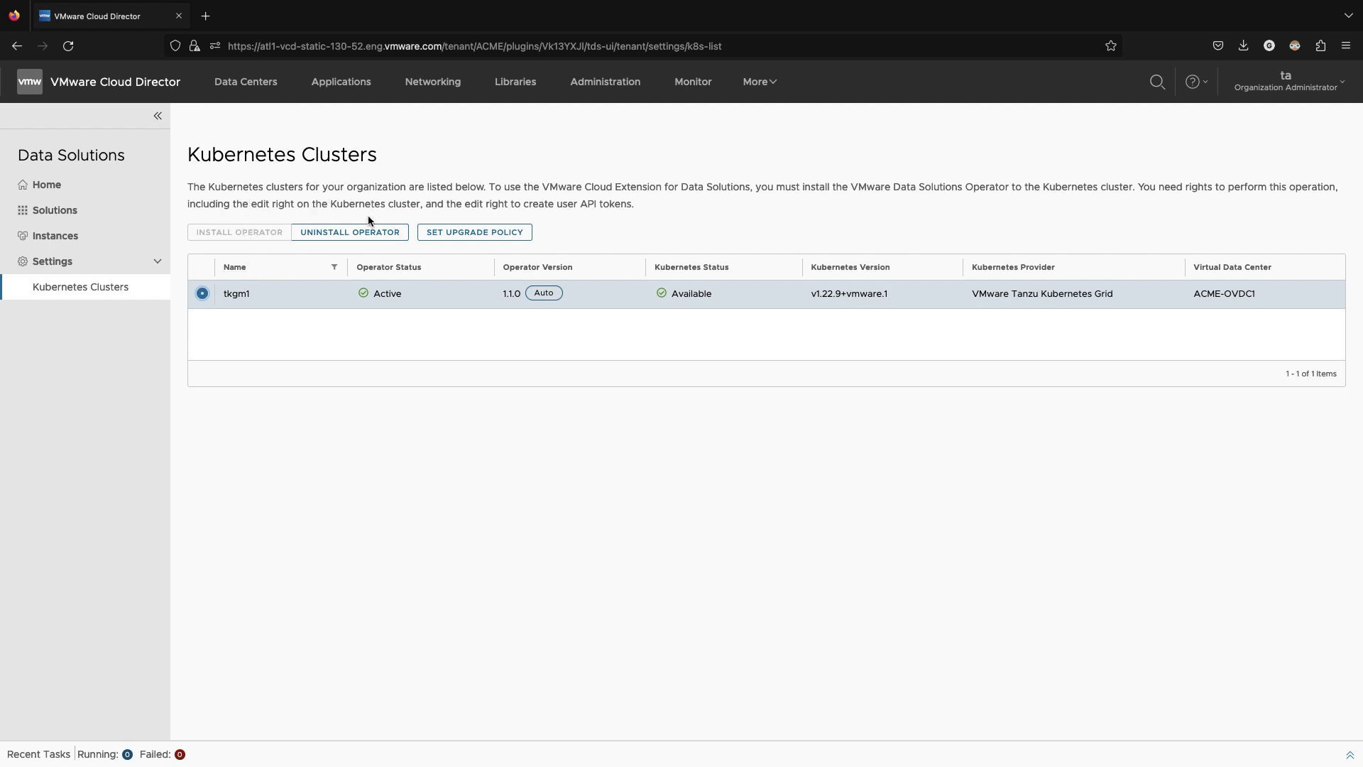
pyautogui.click(482, 237)
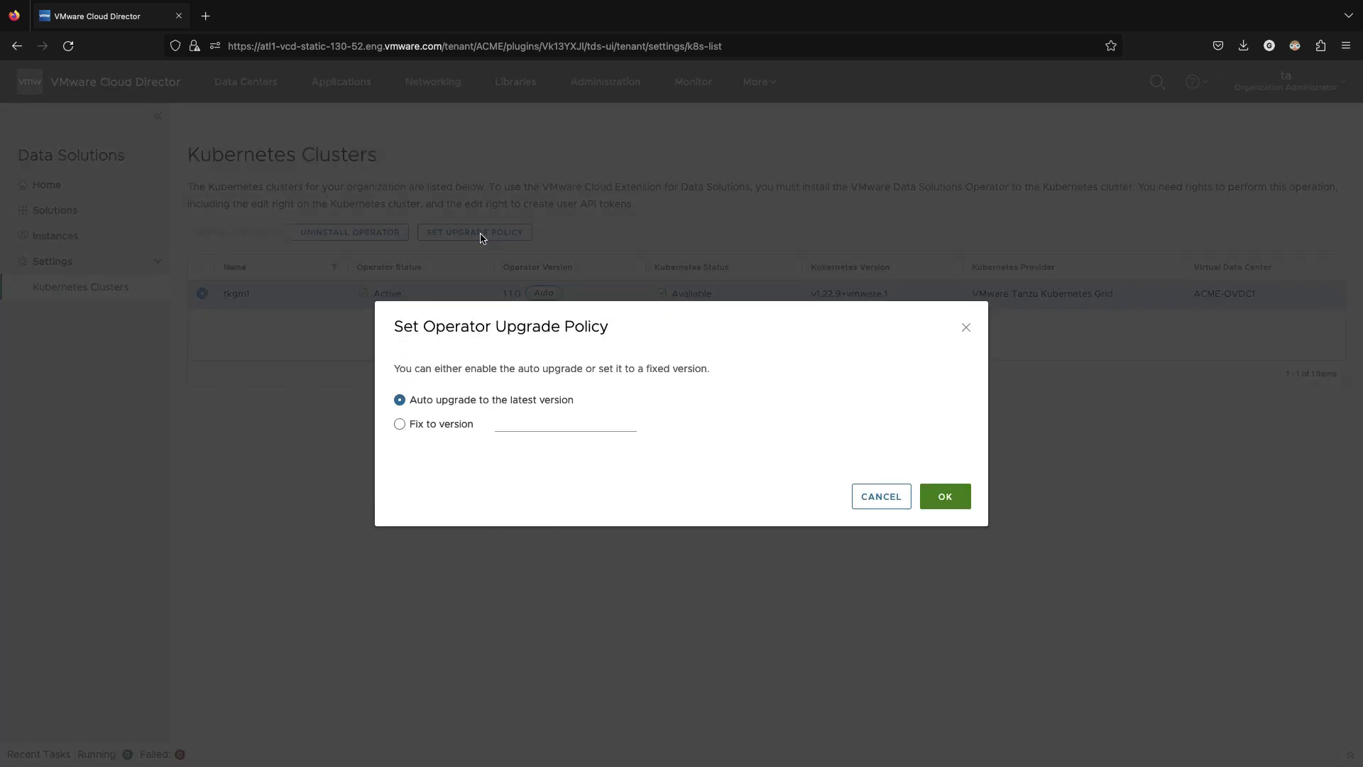
pyautogui.click(450, 428)
pyautogui.click(441, 402)
pyautogui.click(877, 498)
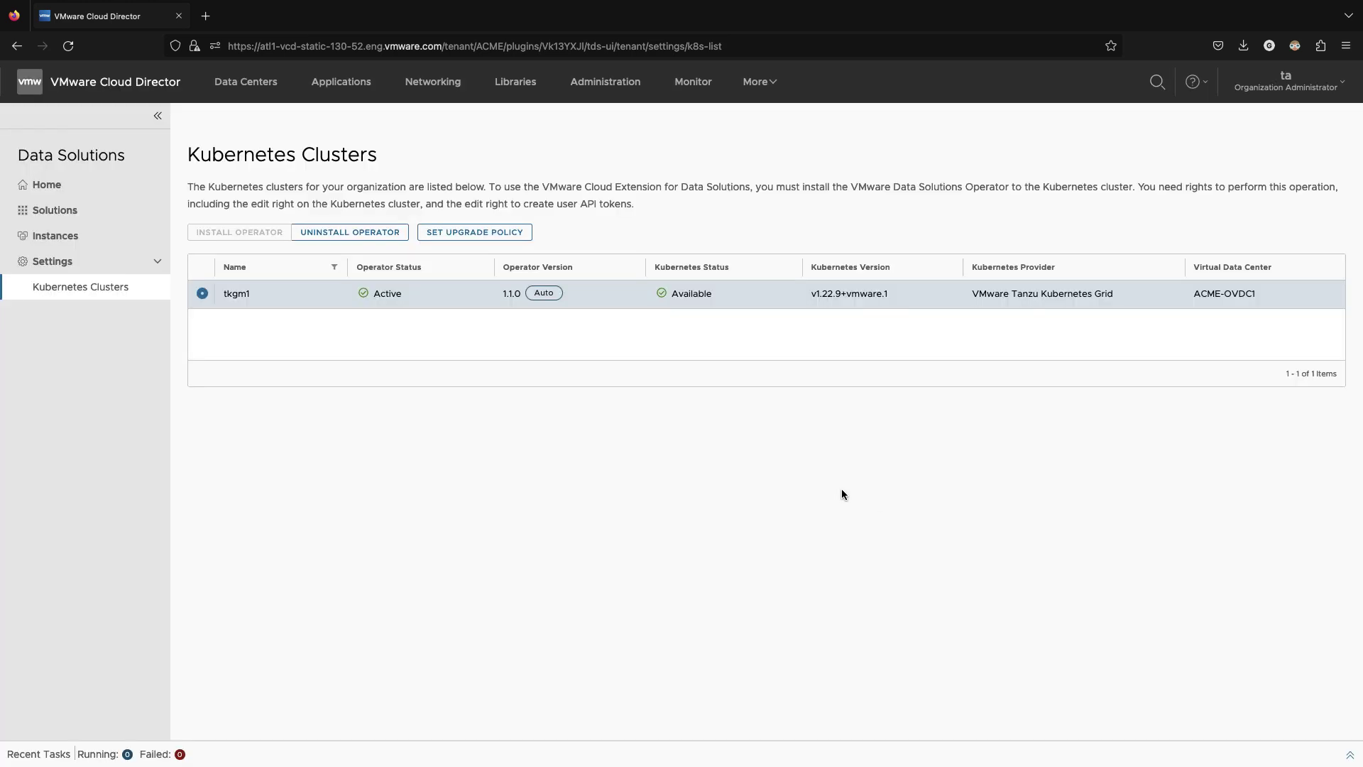